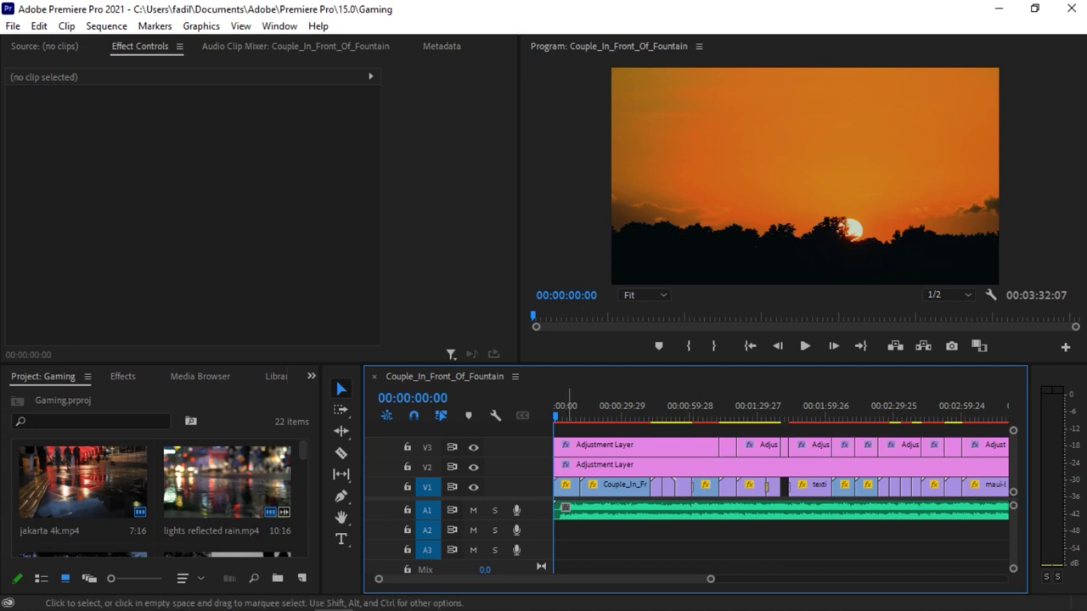
Inspect the effect settings of the V2 and V3 adjustment layers and the Couple_In_Front_Of_Fountain clip, then clear the selection.
click(571, 465)
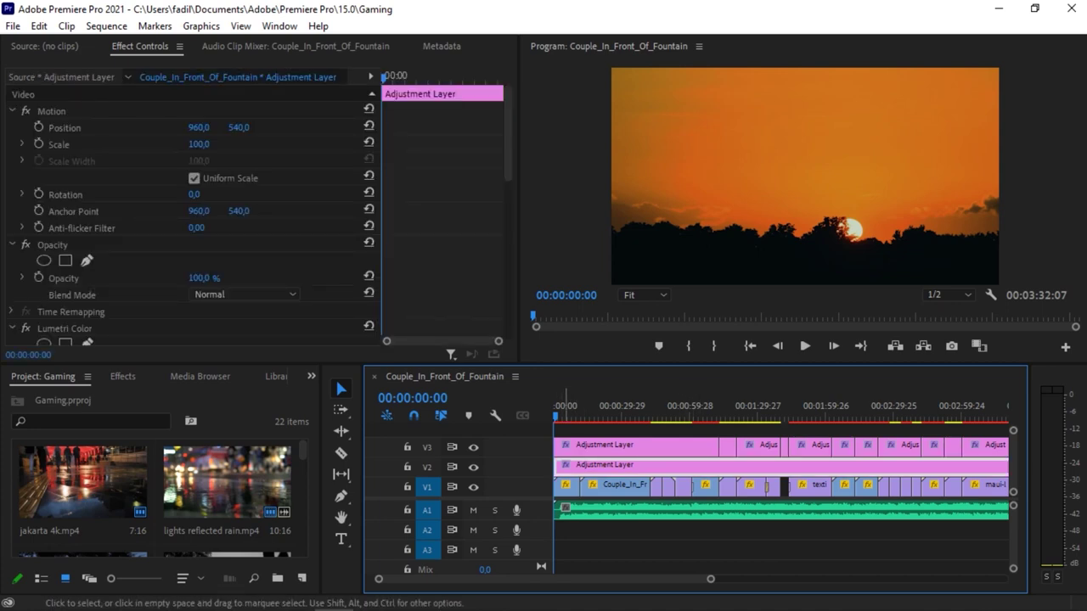
click(565, 485)
click(622, 486)
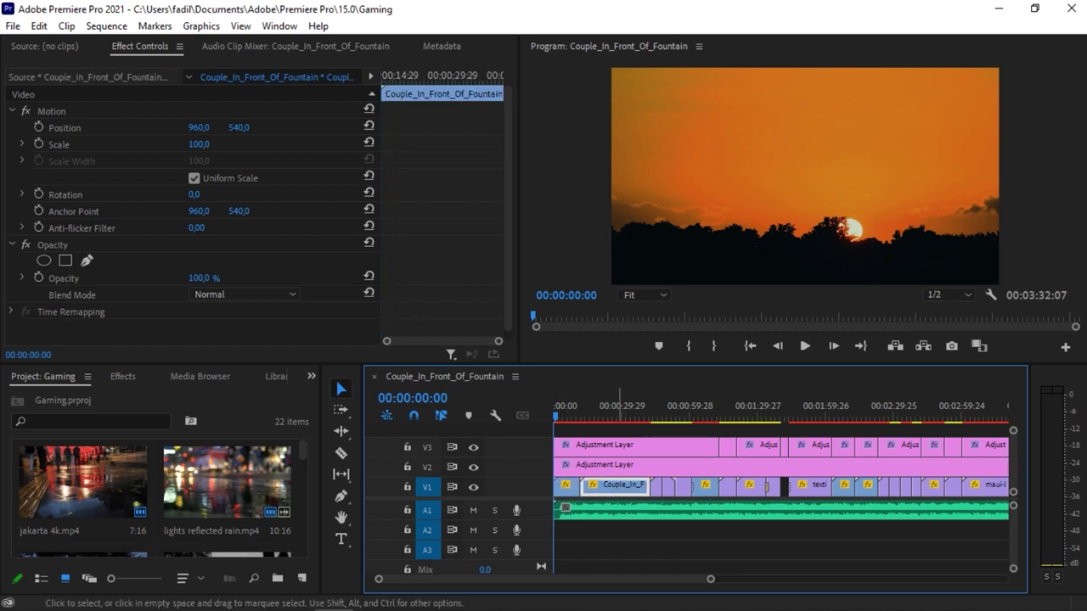
click(607, 465)
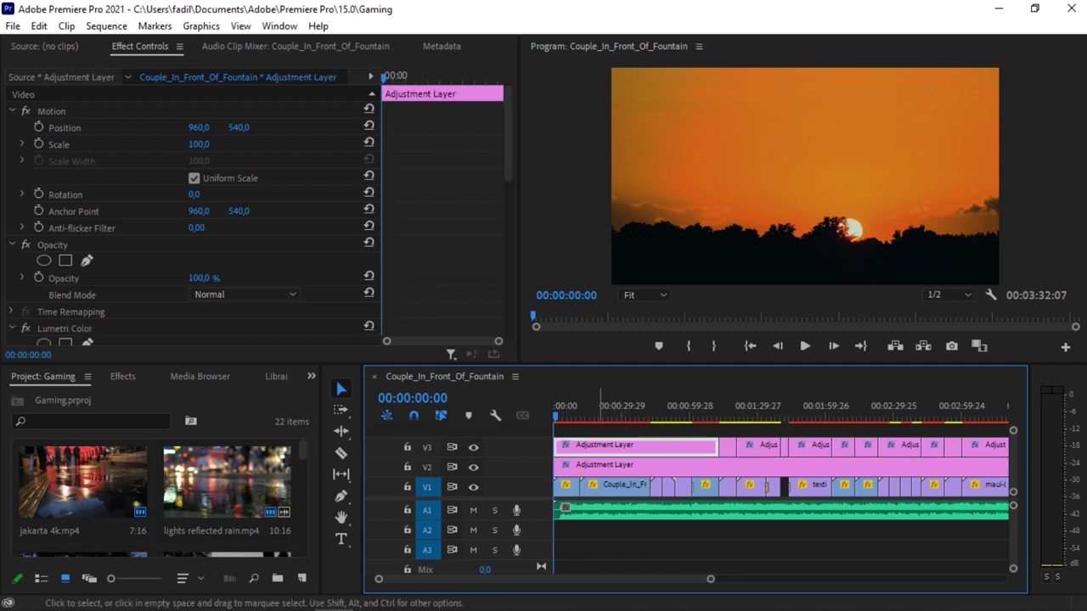
click(597, 445)
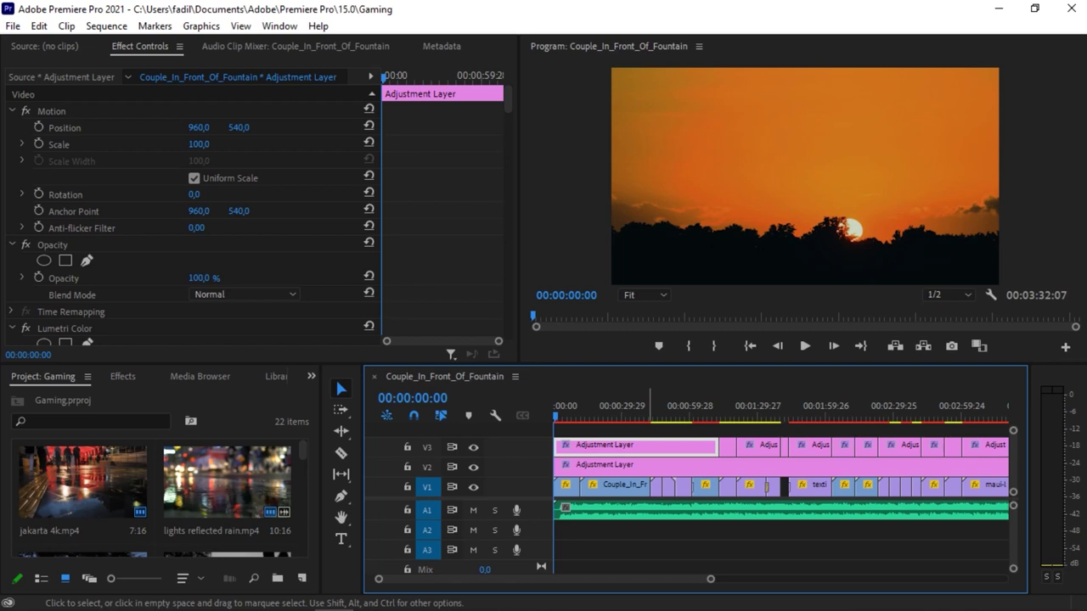
key(ctrl+shift+a)
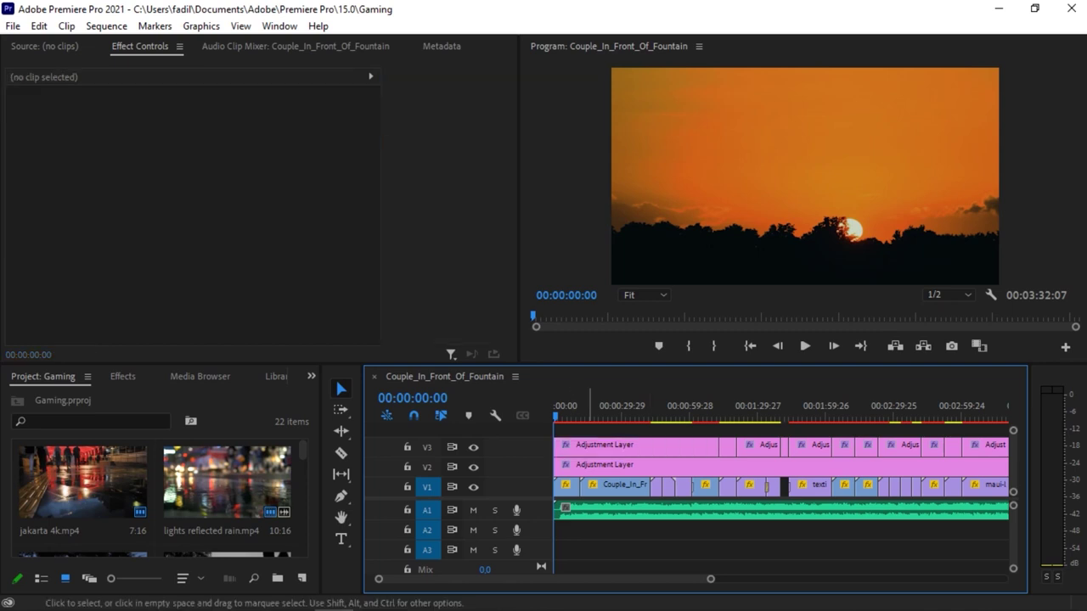
Preview the SilhouetteWalk and Couple_In_Front_Of_Fountain clips at several points, and return the playhead to the sequence start.
key(equal)
key(equal)
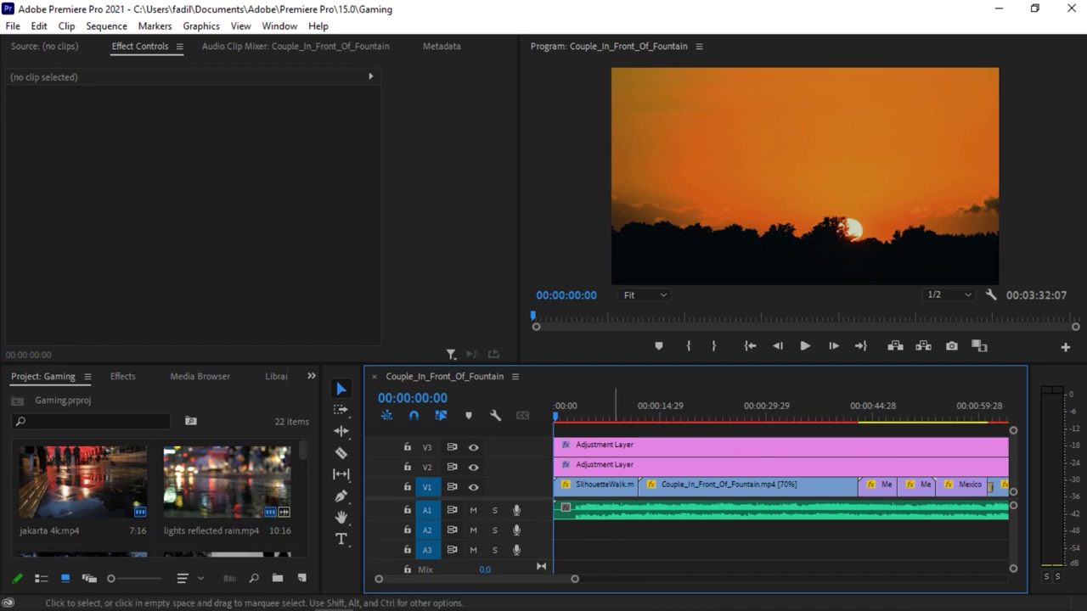
key(d)
click(723, 484)
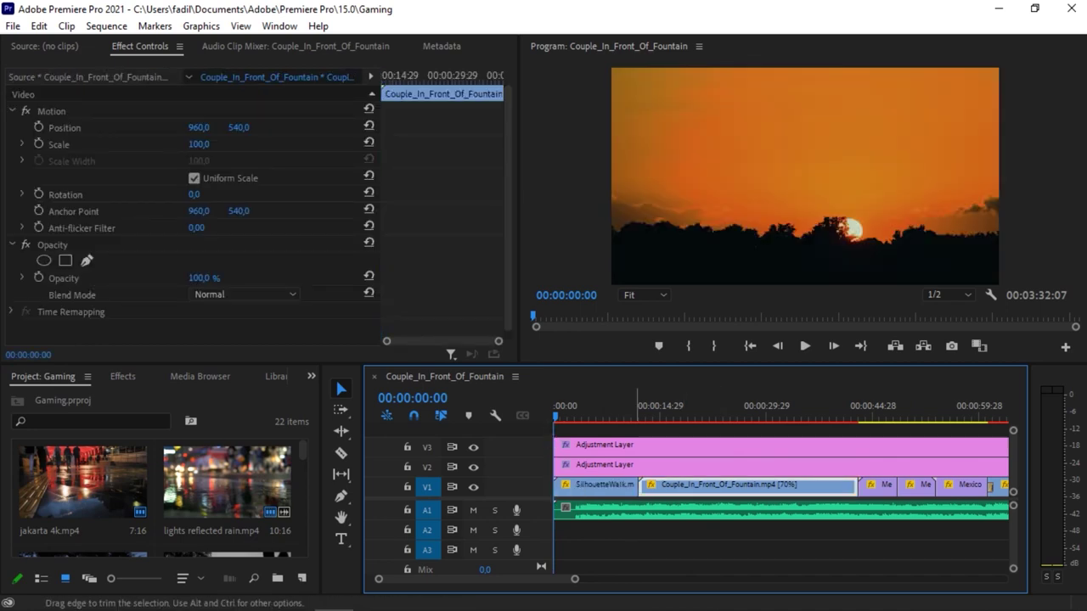
click(624, 485)
click(735, 485)
click(592, 410)
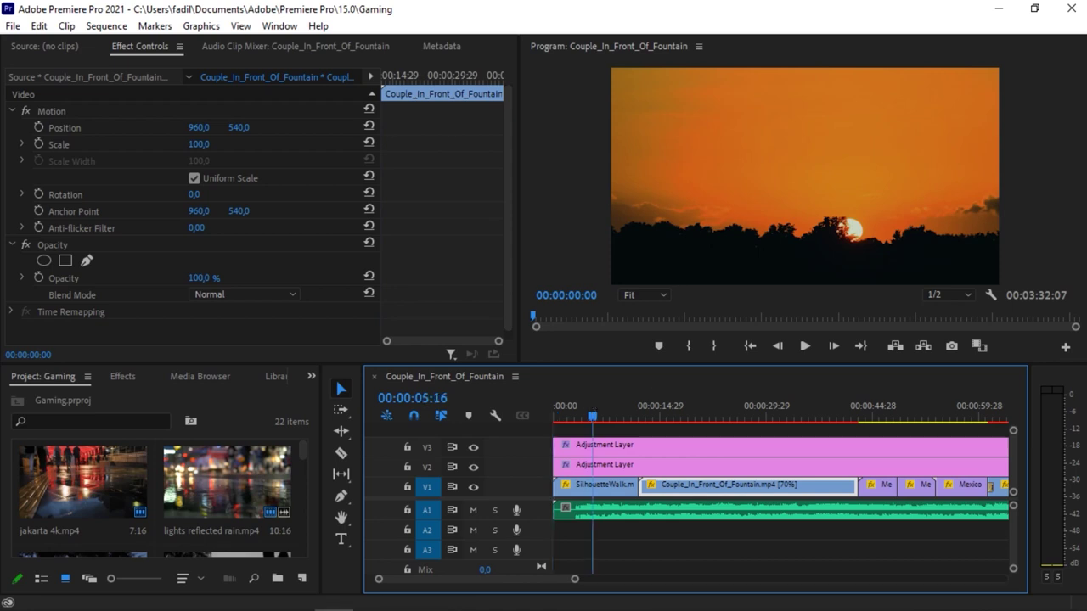
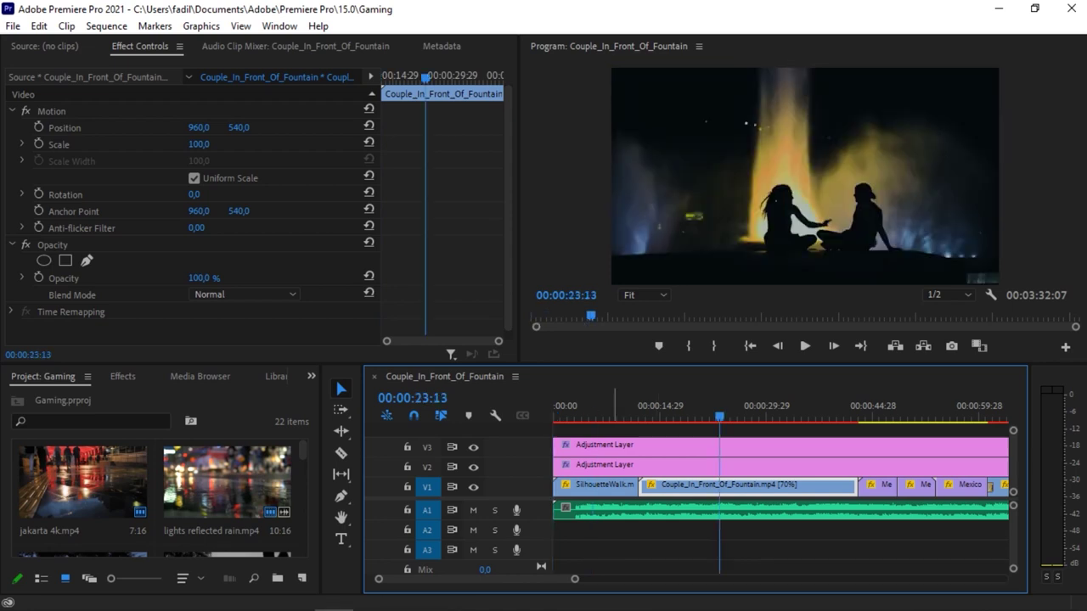
click(745, 412)
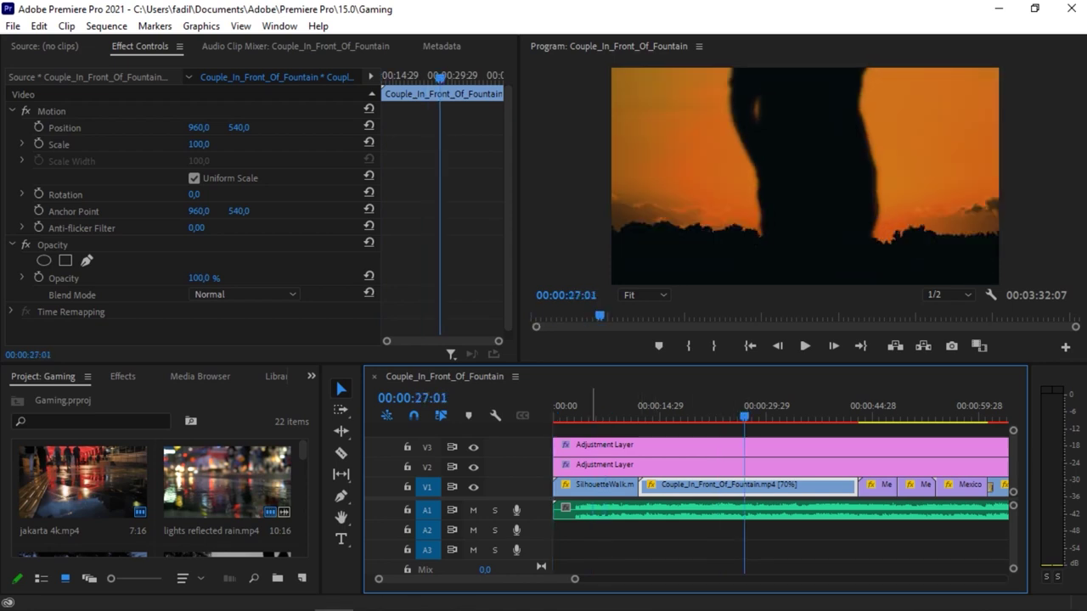
click(588, 412)
click(713, 412)
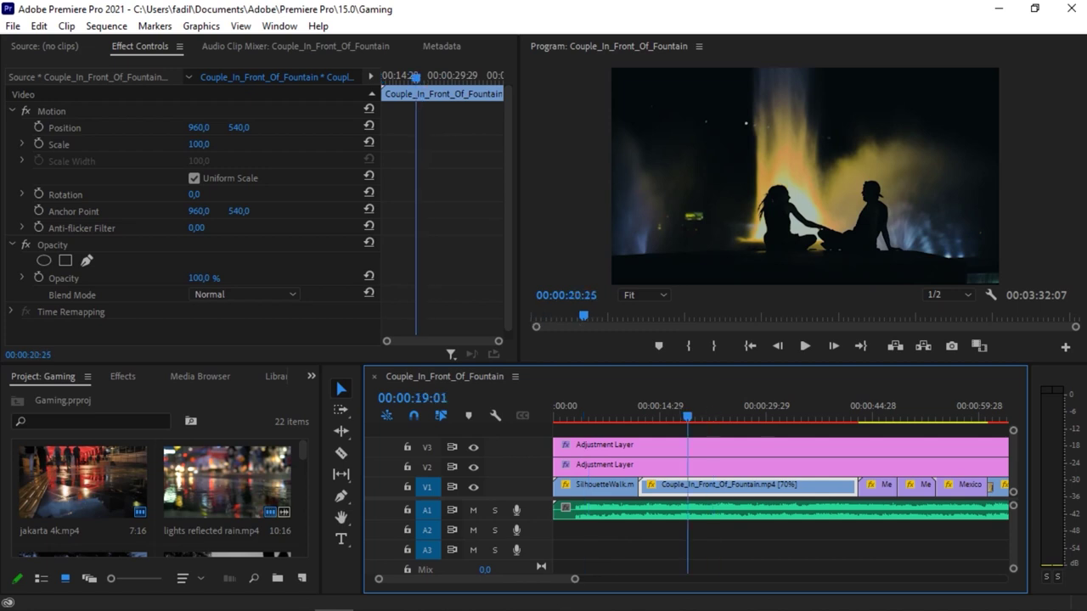
drag(704, 412, 553, 412)
Mark the out point at the end of the Couple_In_Front_Of_Fountain clip and return the playhead to the sequence start.
click(803, 531)
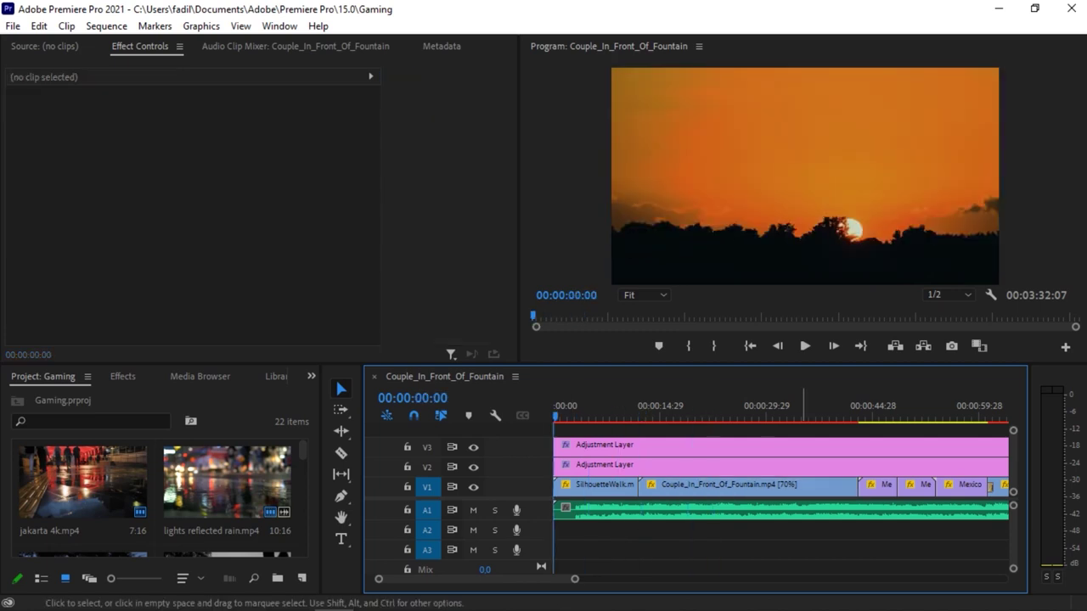
key(Down)
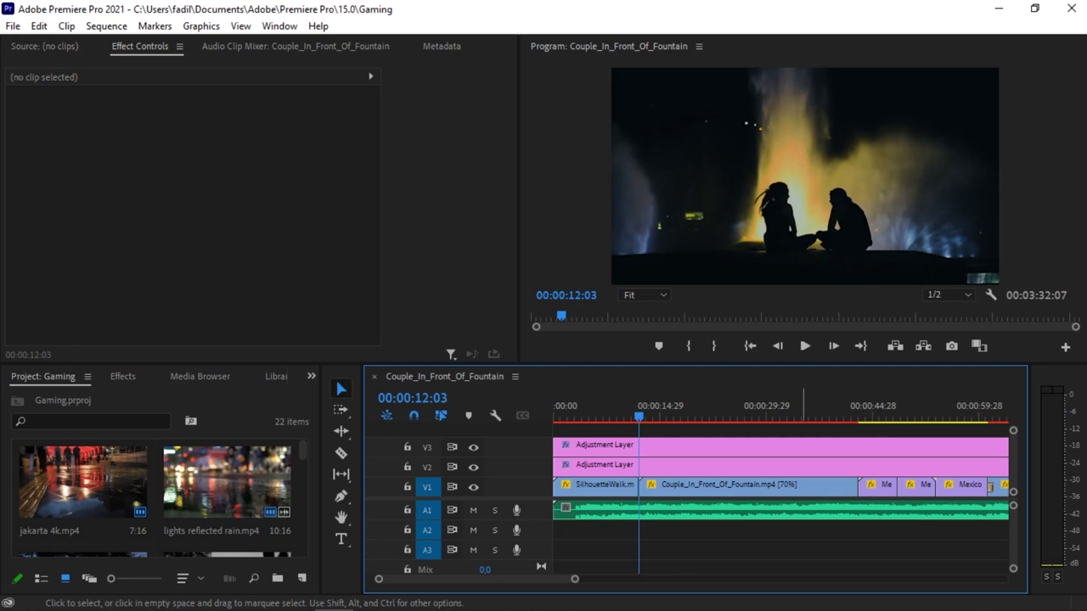
key(Down)
click(713, 346)
click(749, 346)
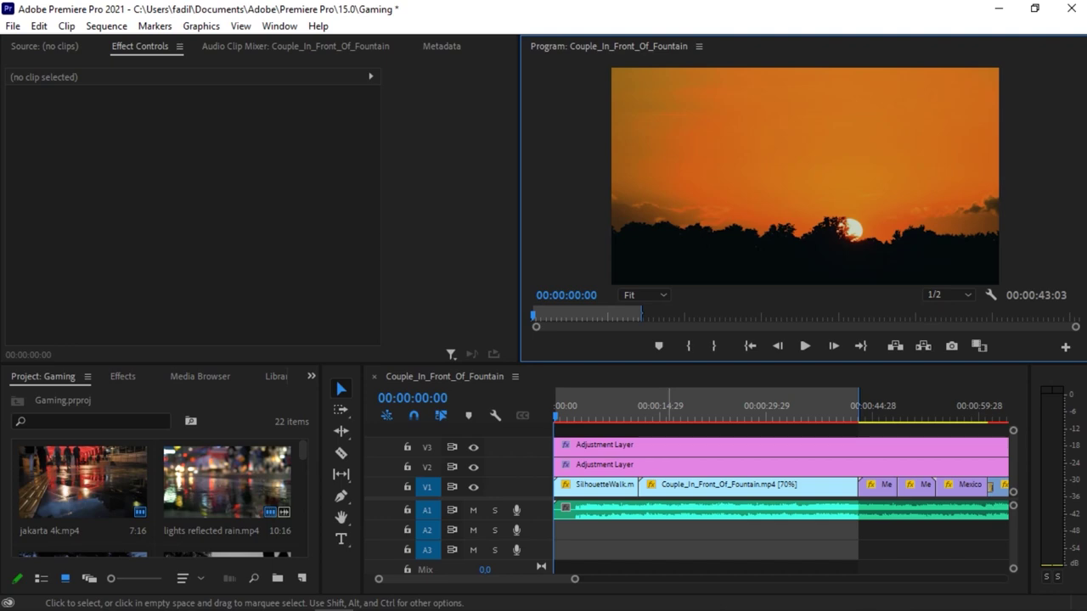
Open the export settings for the marked range and choose the 1080p 30fps preset.
key(ctrl+m)
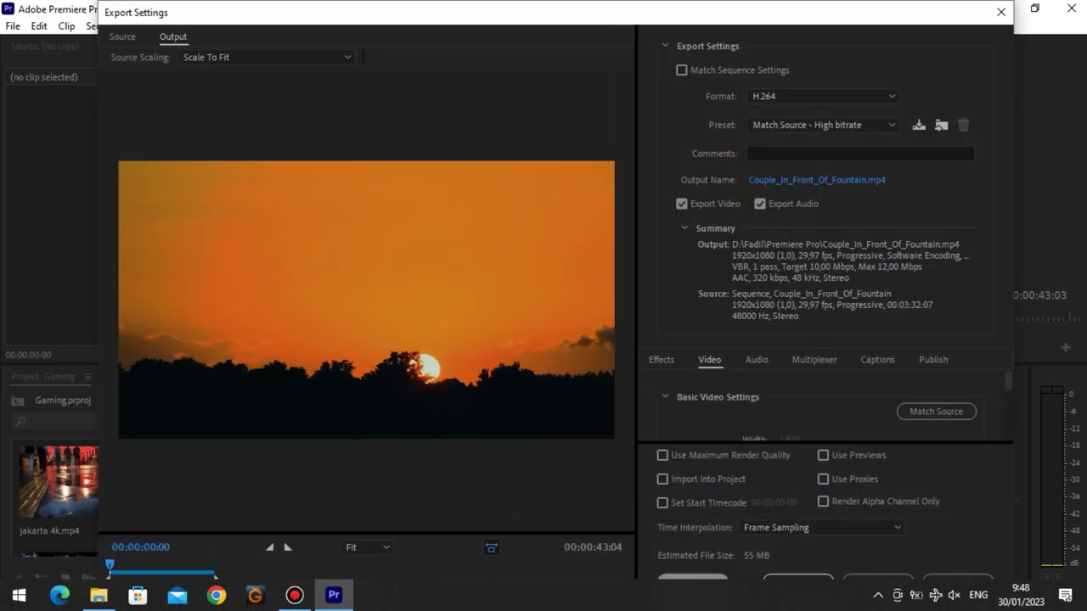
click(819, 125)
click(788, 163)
key(Down)
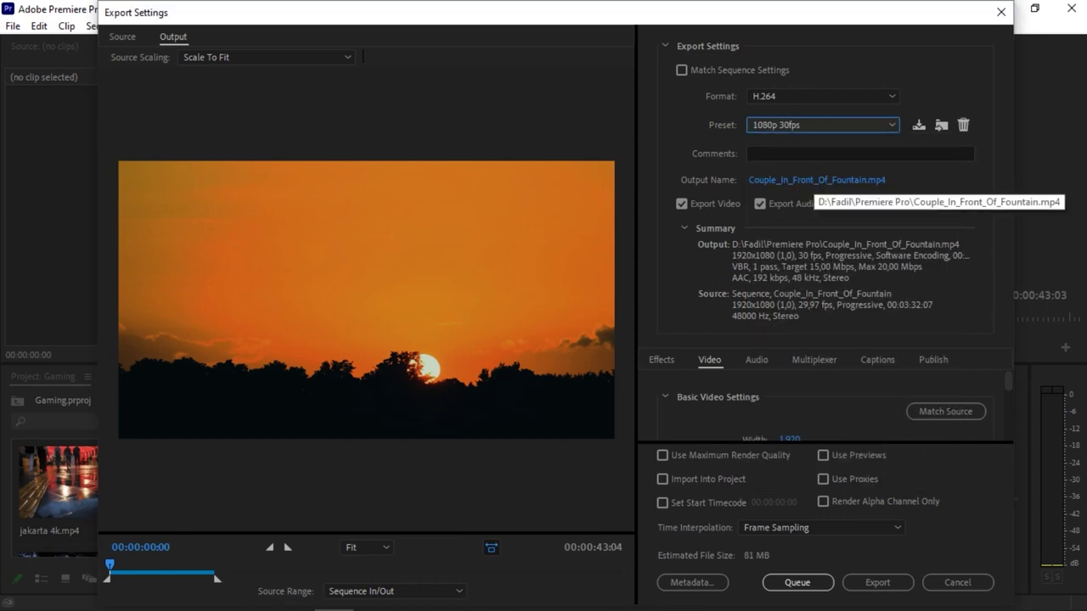
Name the output file "test video" in the Premiere Pro folder and run the export.
click(816, 180)
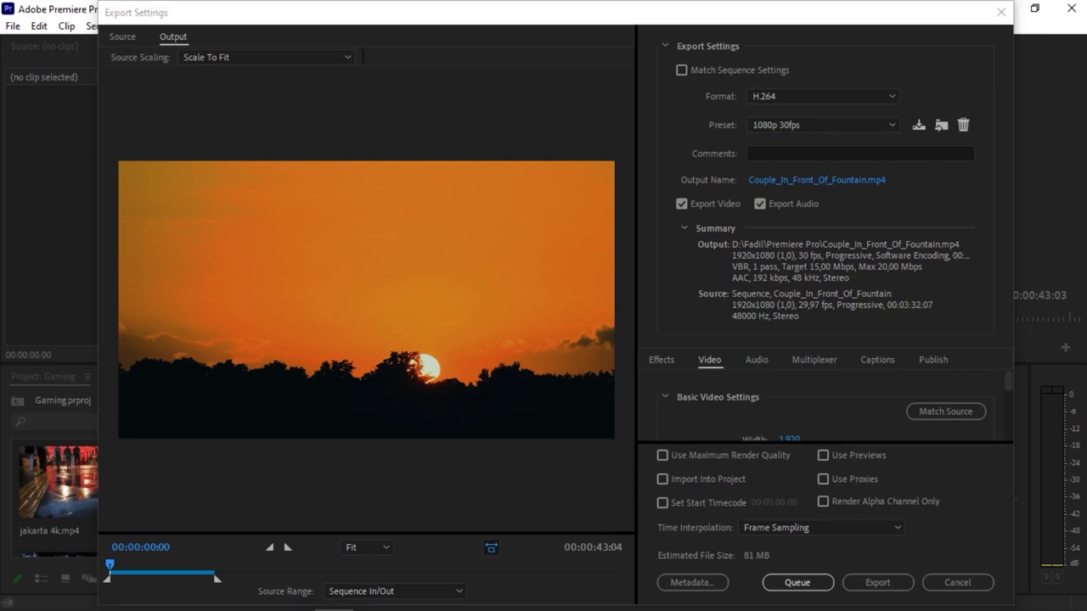
text(test)
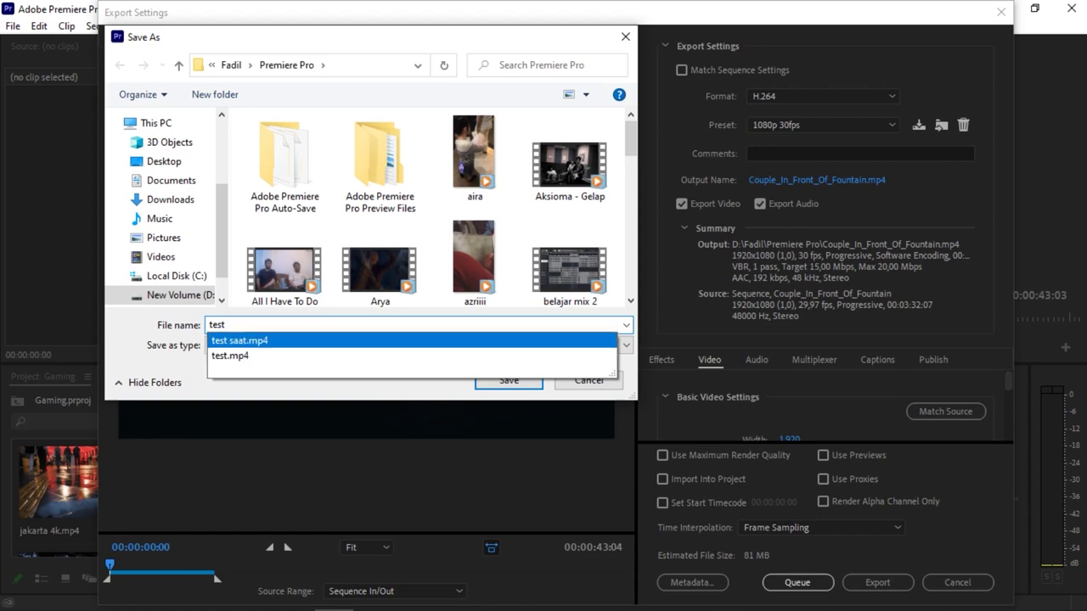
text( video)
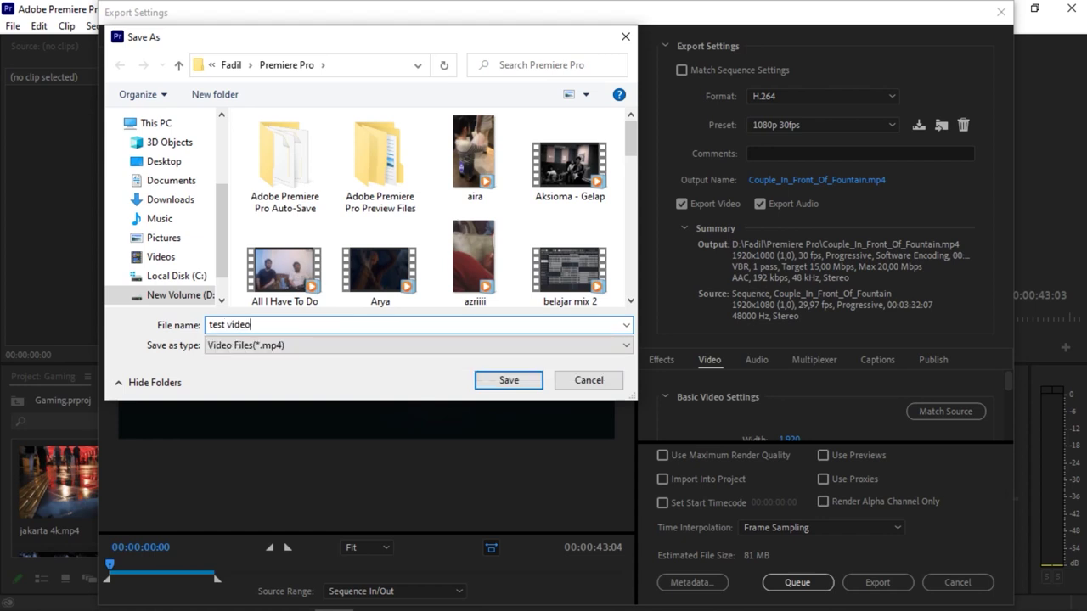
key(Return)
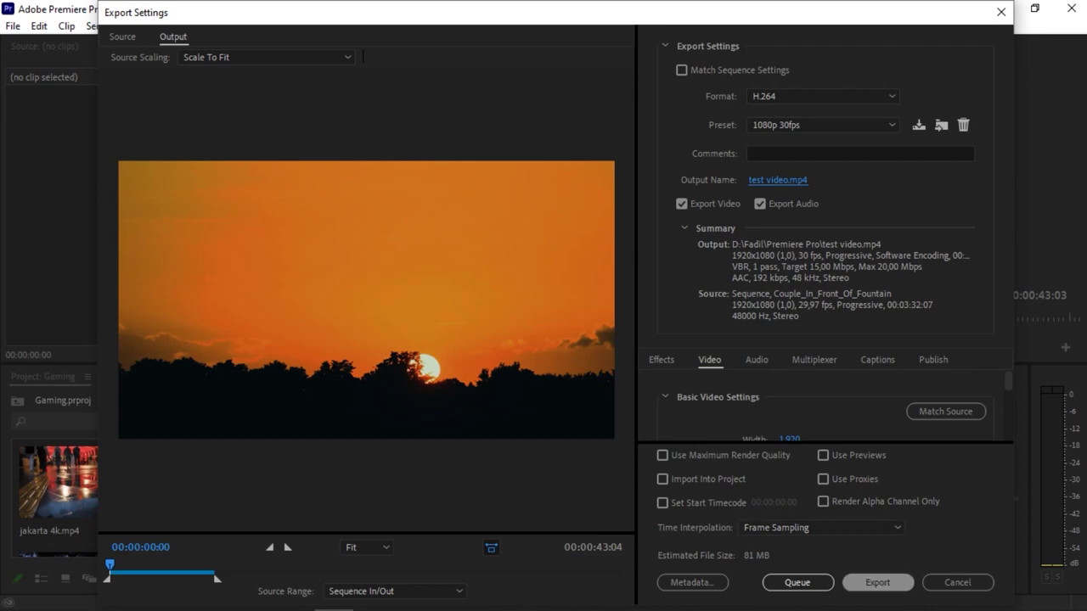
click(877, 582)
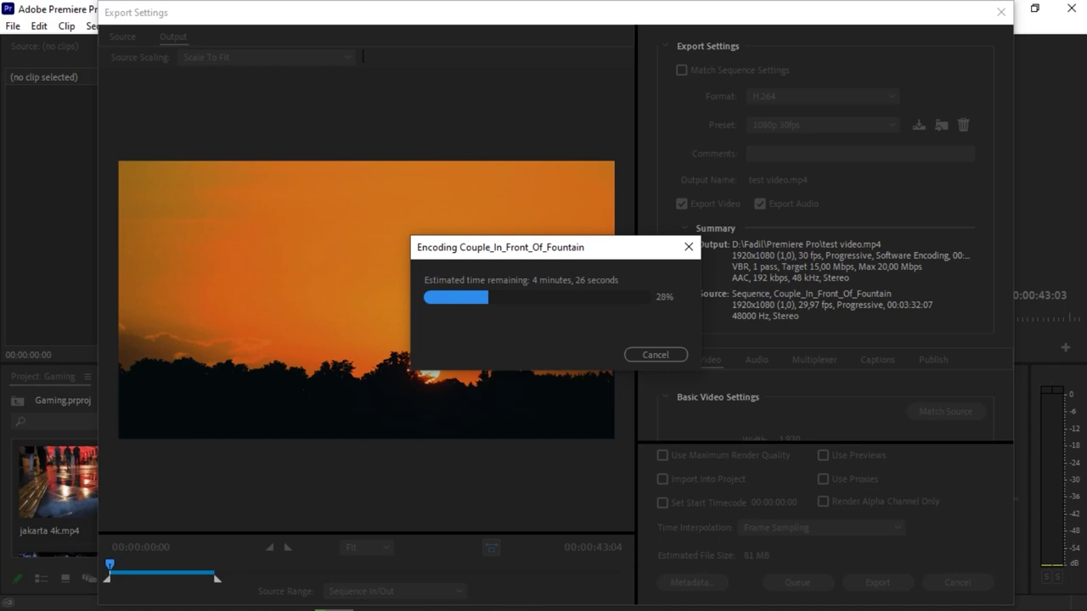
click(655, 355)
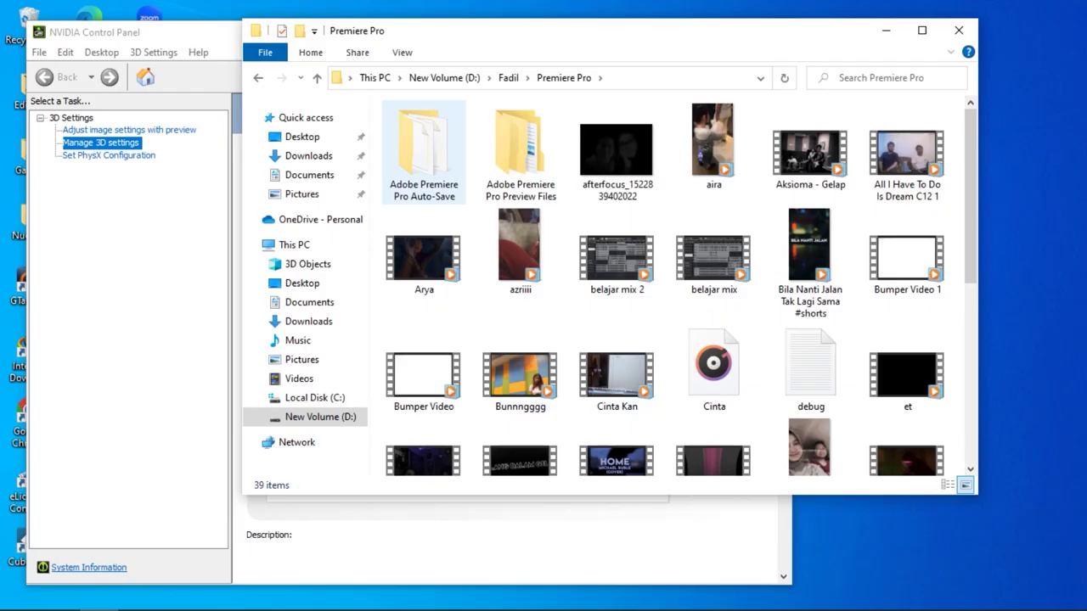
Delete the "test saat" video from the Premiere Pro folder and check the exported "test video" in the media player.
key(t)
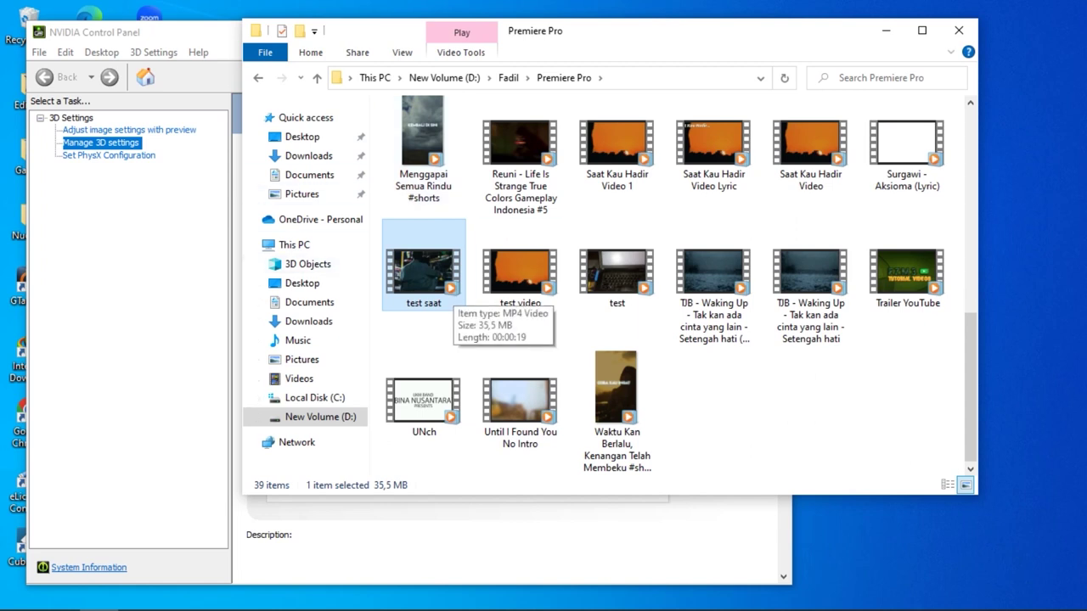
key(Delete)
click(423, 278)
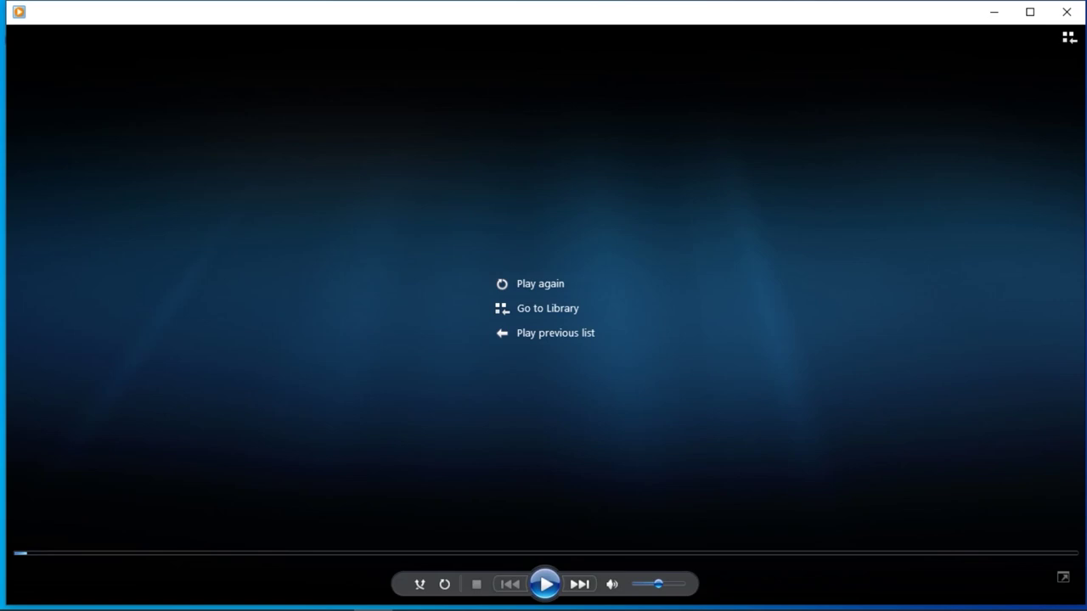
click(1066, 11)
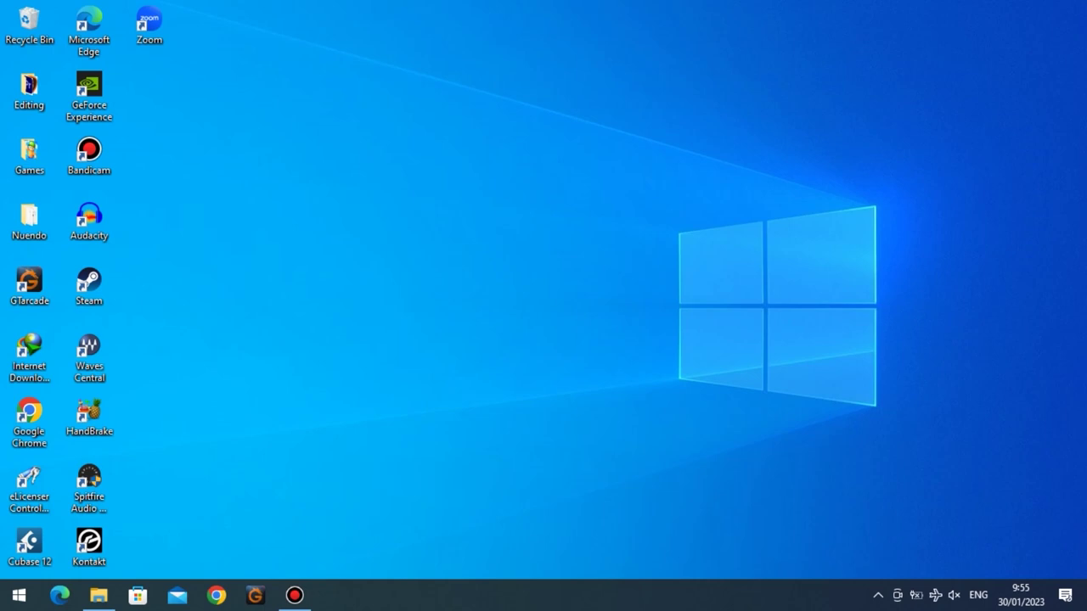
right_click(451, 202)
click(488, 249)
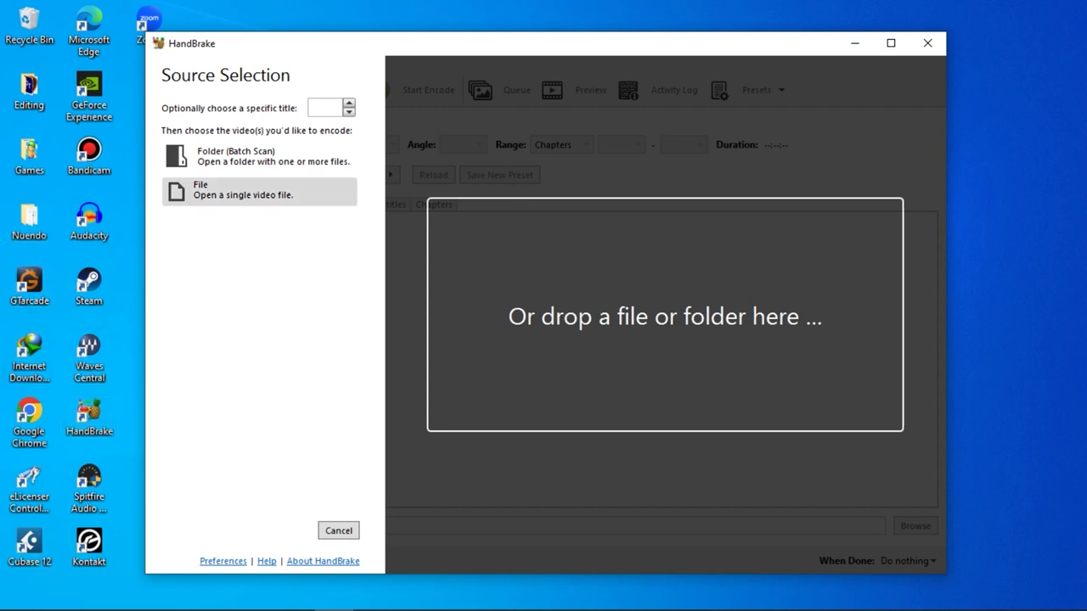
Dismiss the source selection in HandBrake and reposition its window higher on the desktop.
click(338, 530)
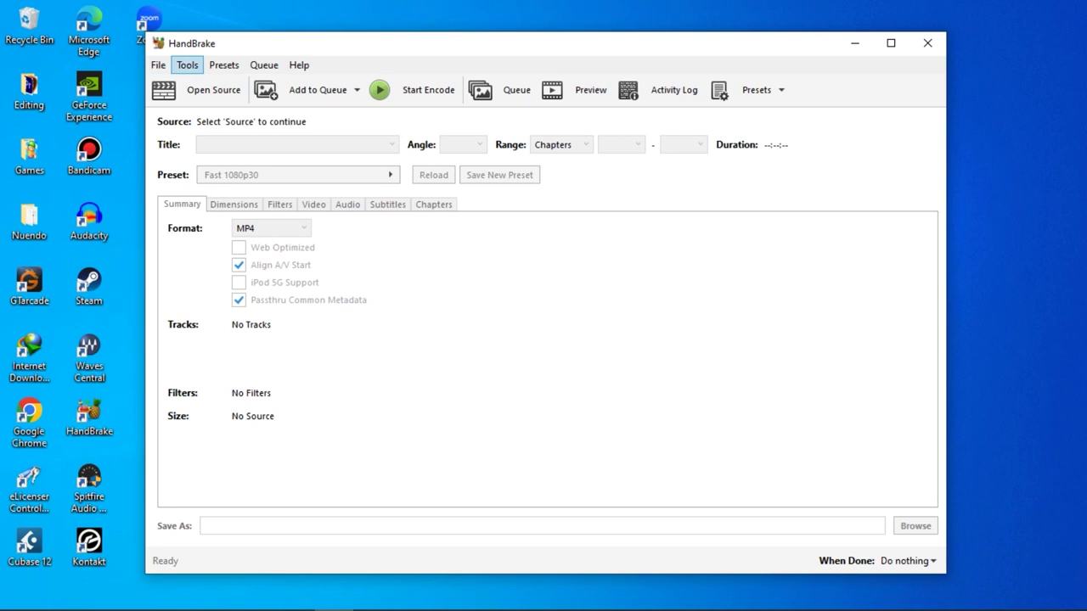
drag(254, 44, 192, 22)
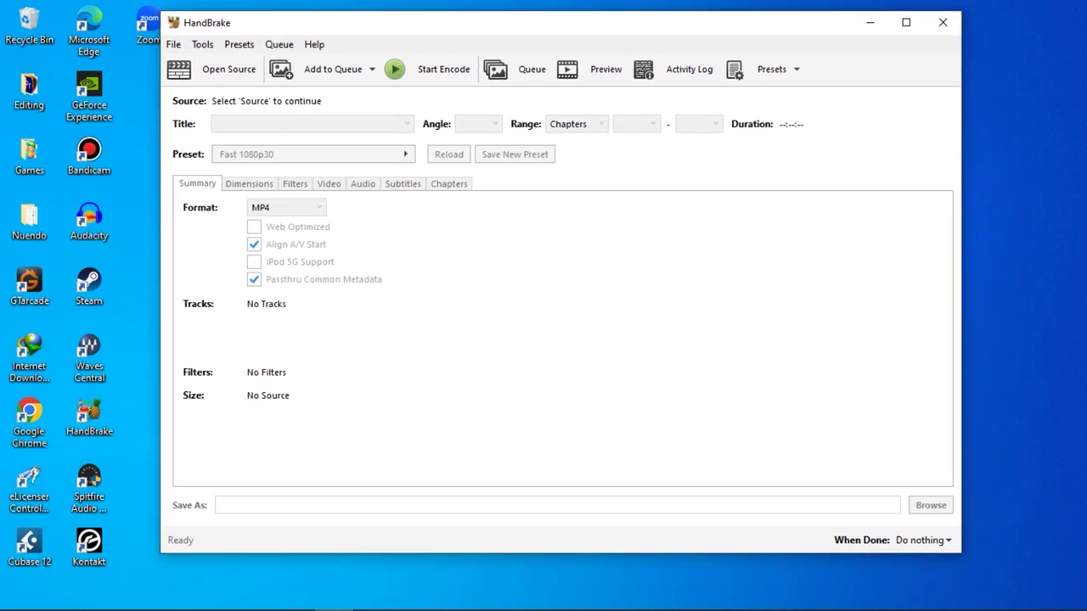
click(172, 44)
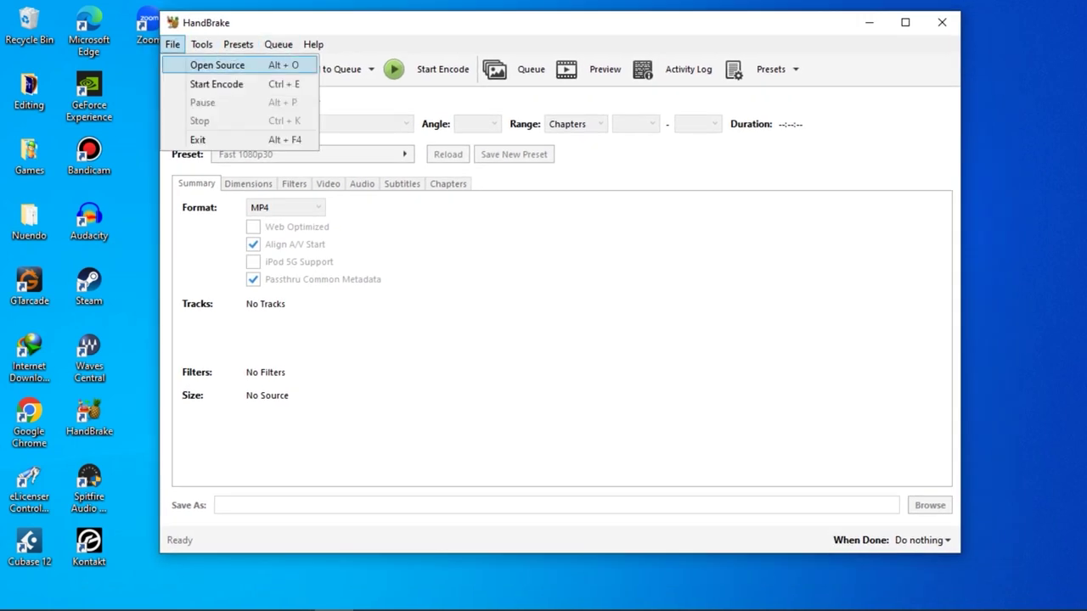
click(216, 65)
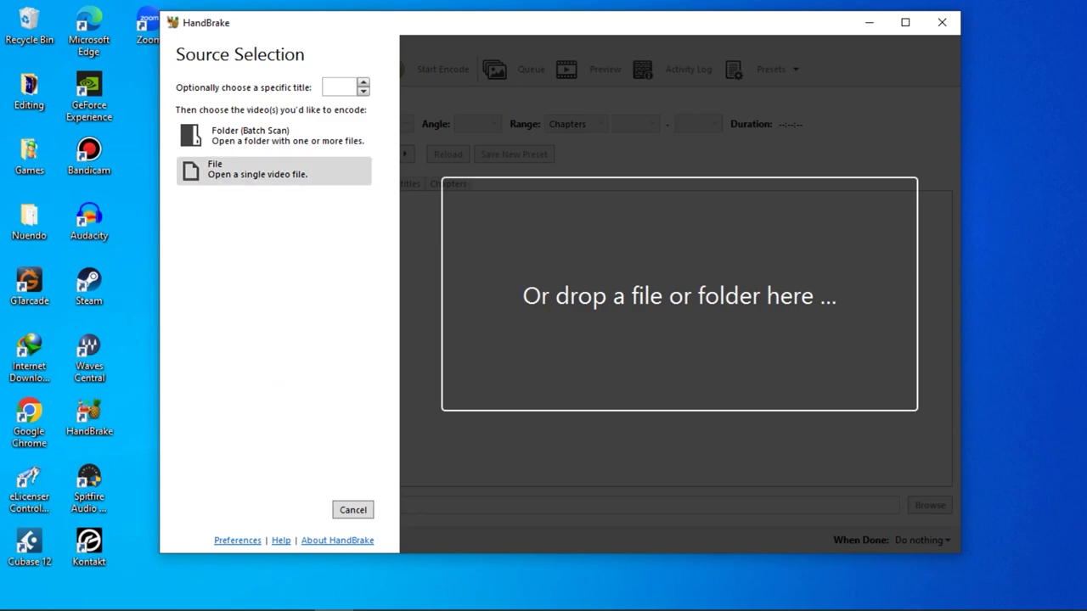
click(251, 169)
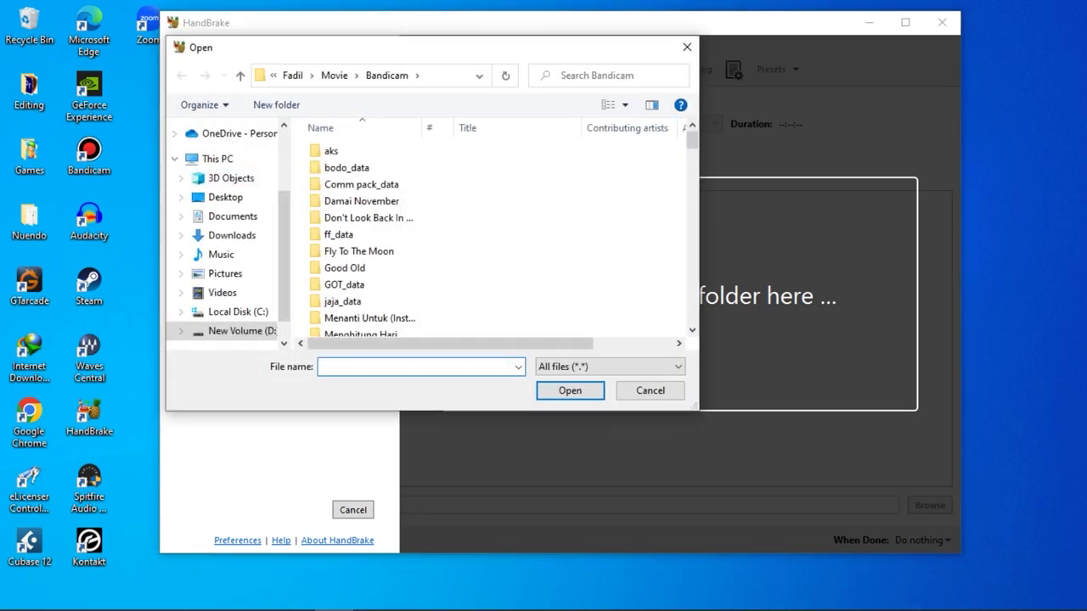
click(687, 47)
click(352, 510)
Switch to File Explorer's Saat Kau Hadir Project folder and restore its window to a smaller size so that HandBrake shows beside it.
key(alt+Tab)
key(alt+Tab)
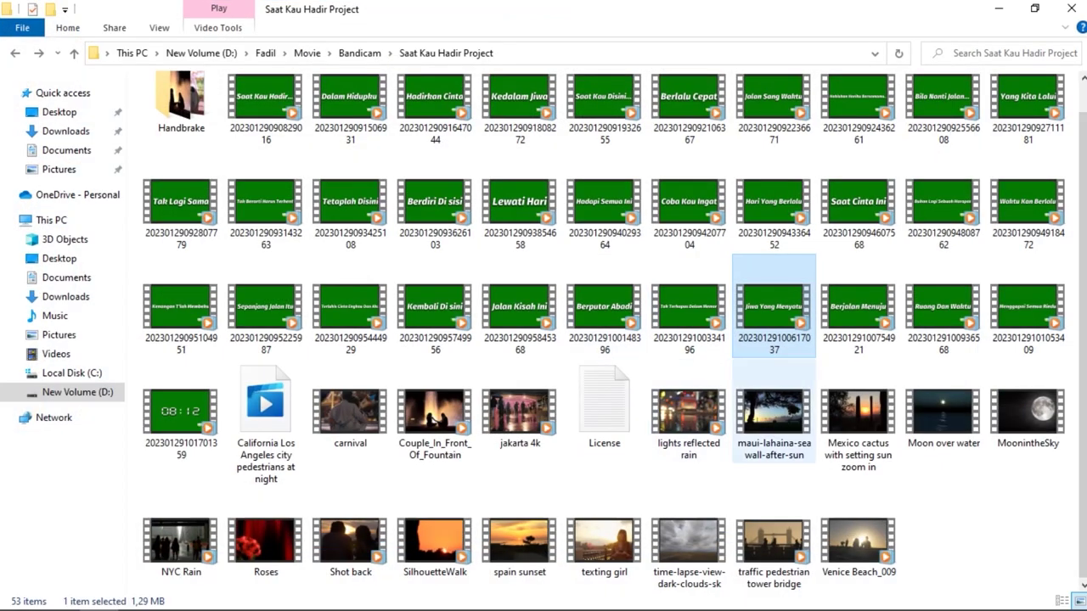
click(774, 475)
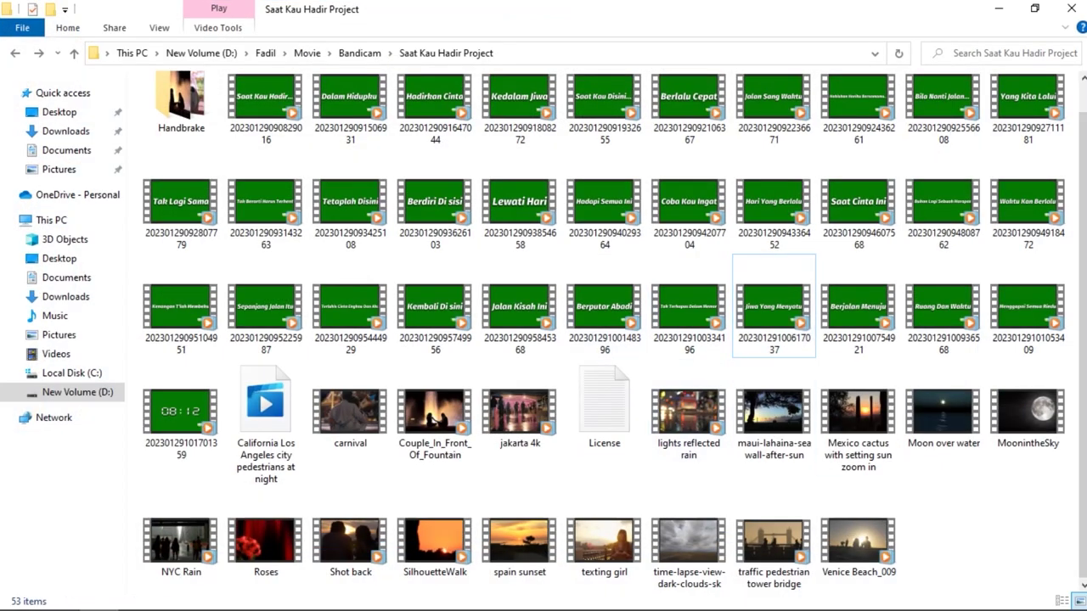
drag(636, 9, 718, 29)
Load the SilhouetteWalk video from the project folder into HandBrake as the source.
scroll(719, 248, down, 6)
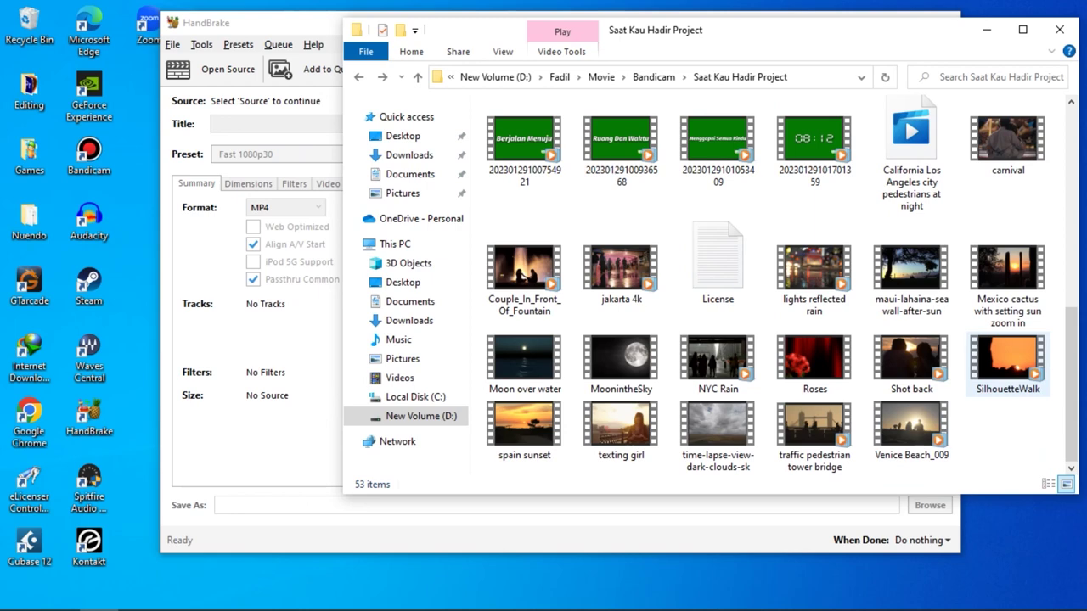
click(1007, 363)
drag(1007, 363, 280, 340)
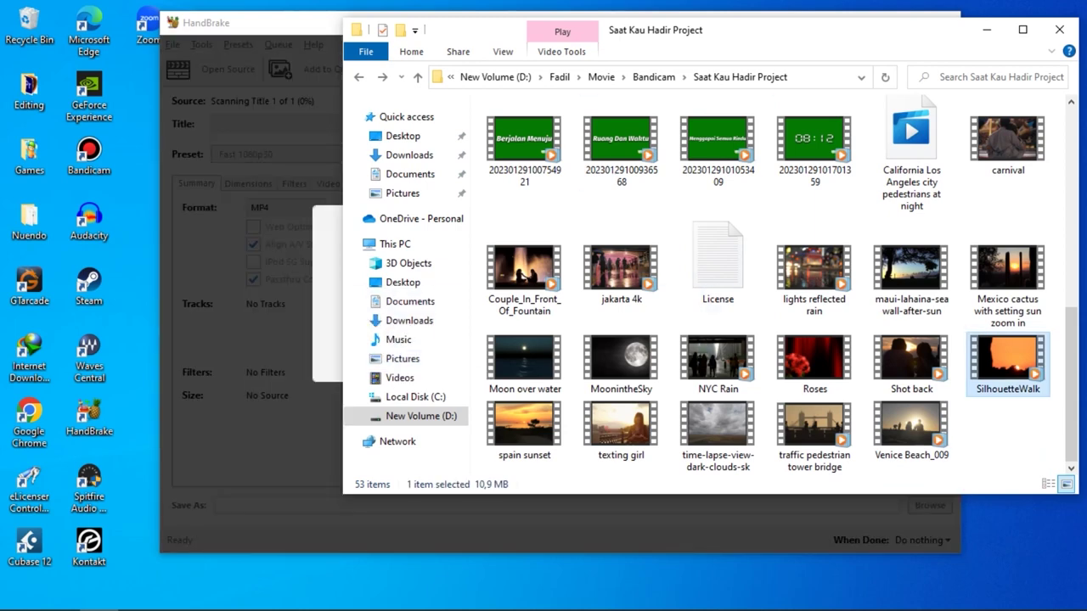
Minimize File Explorer and, after trying the HQ 1080p30 Surround preset in HandBrake, set the preset back to Fast 1080p30.
click(986, 29)
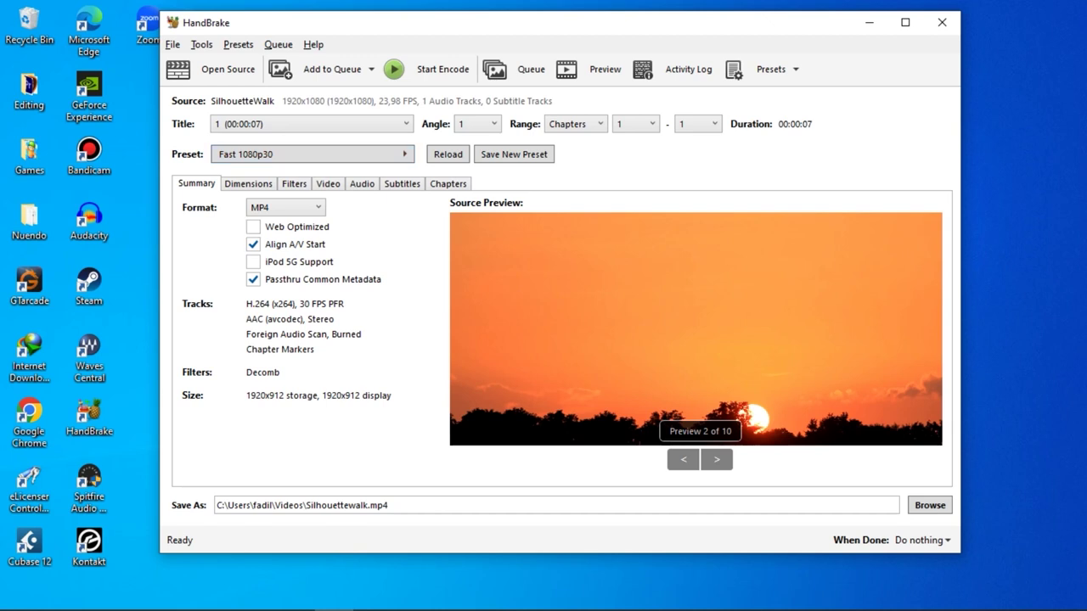
click(312, 153)
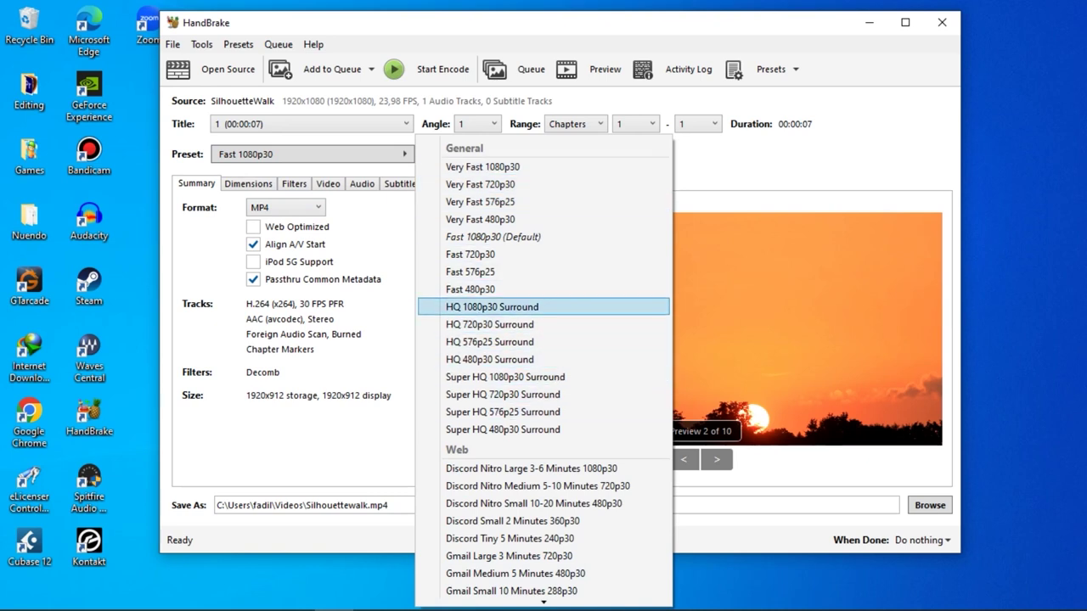
click(492, 307)
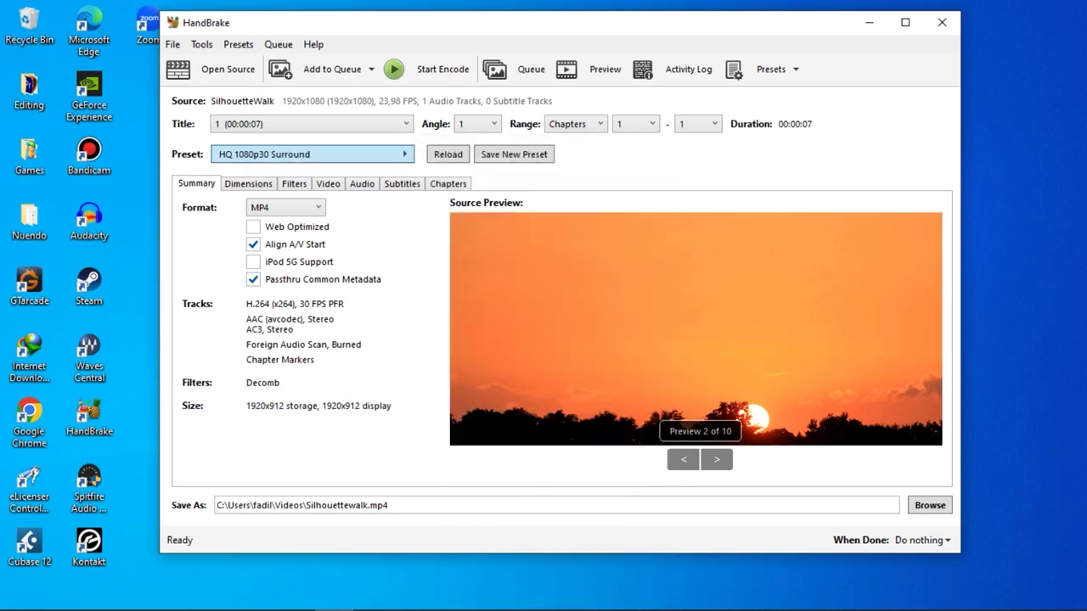
click(399, 154)
key(Return)
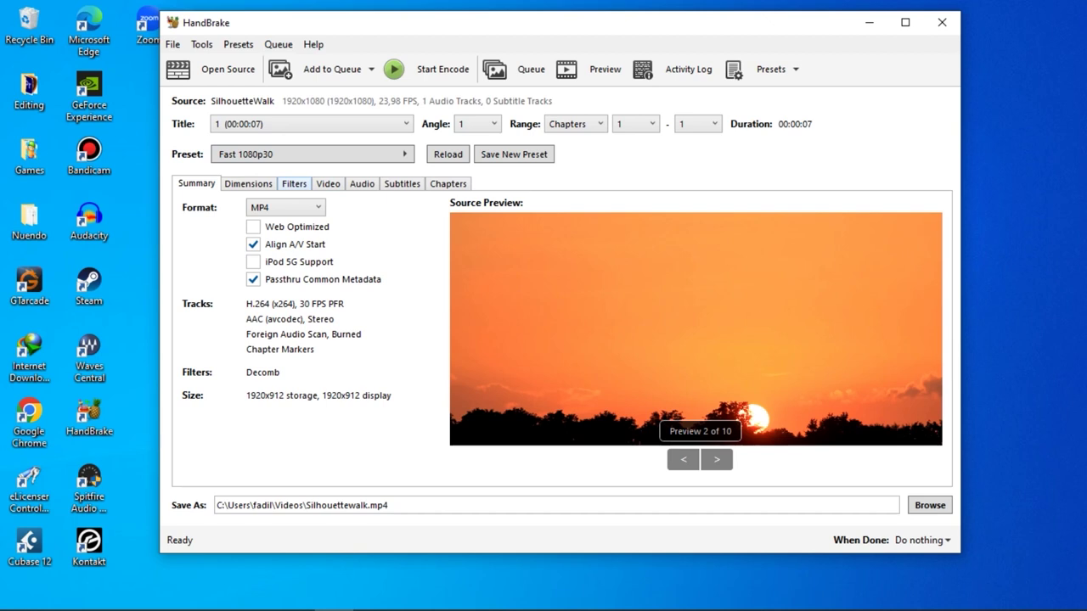
Review the available video encoders and the cropping modes offered for the SilhouetteWalk video.
click(328, 184)
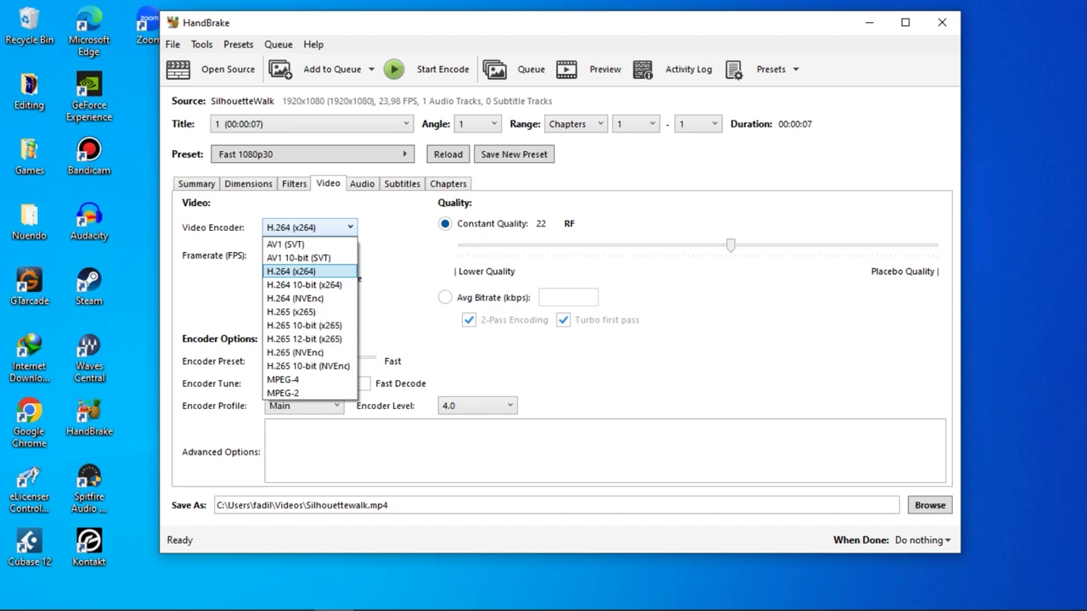
key(Escape)
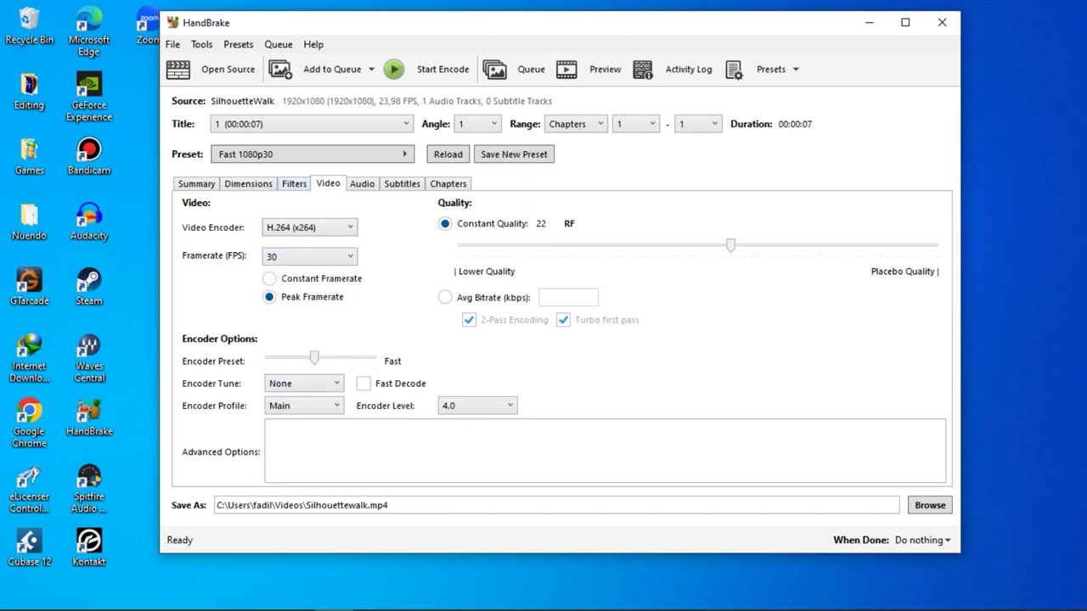
click(248, 183)
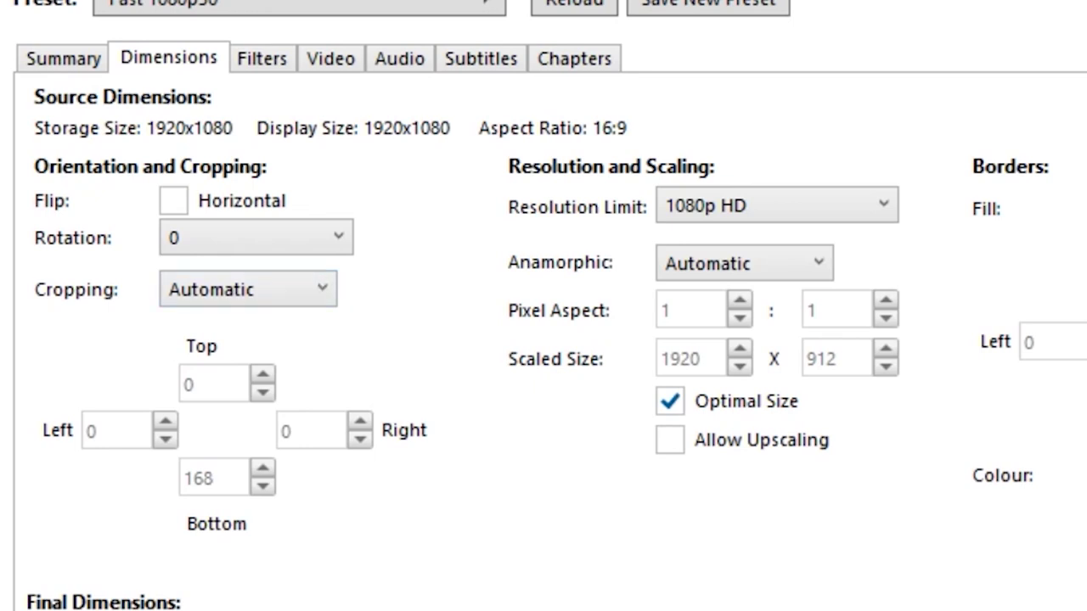
click(248, 290)
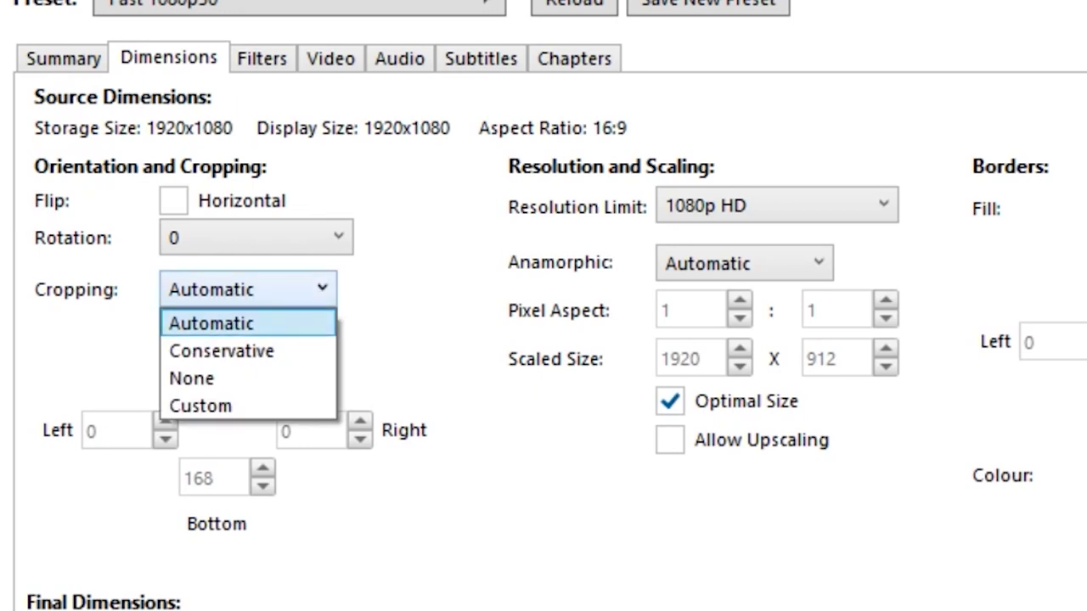
key(Escape)
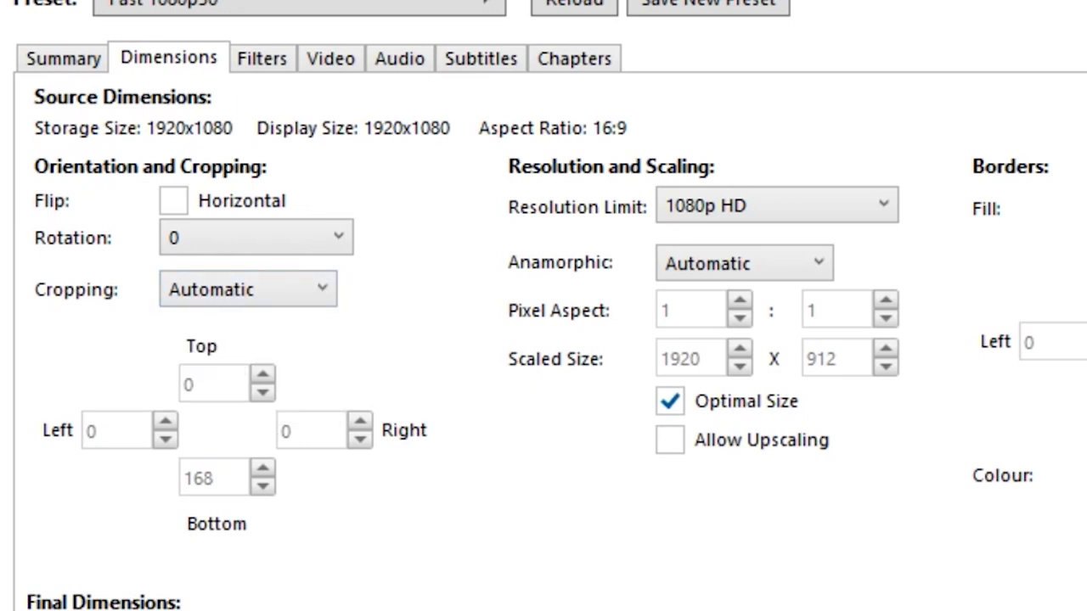
Set the cropping of the SilhouetteWalk video to None.
click(248, 289)
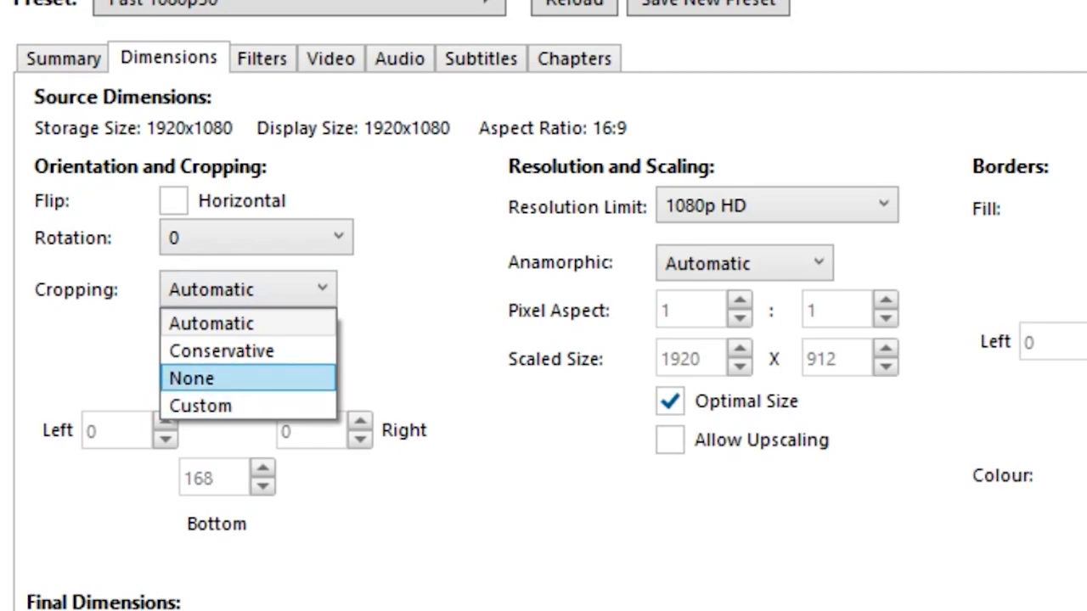
click(248, 378)
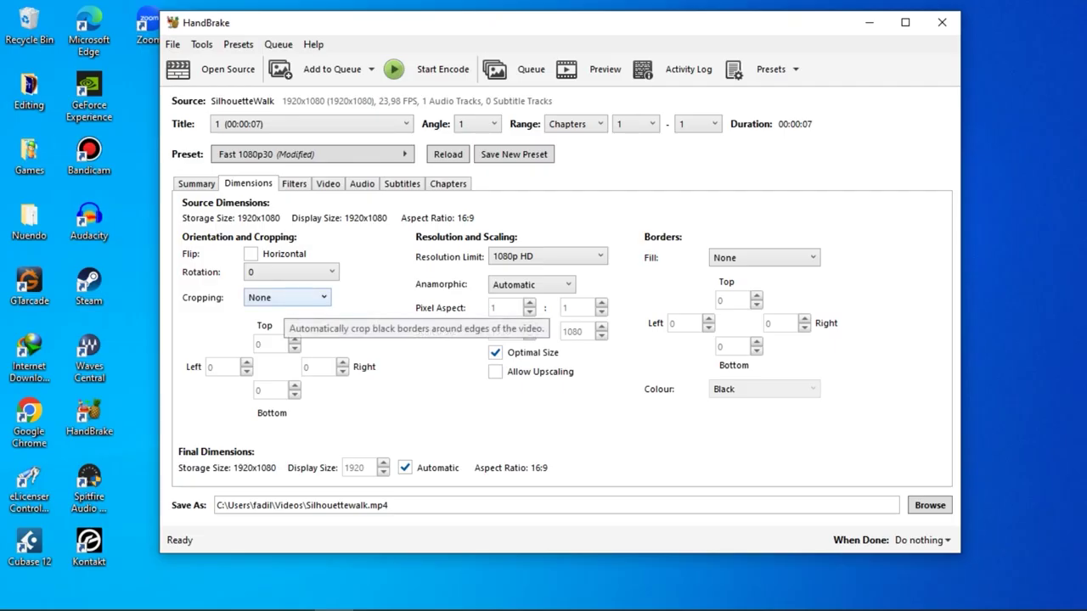
click(286, 298)
click(286, 297)
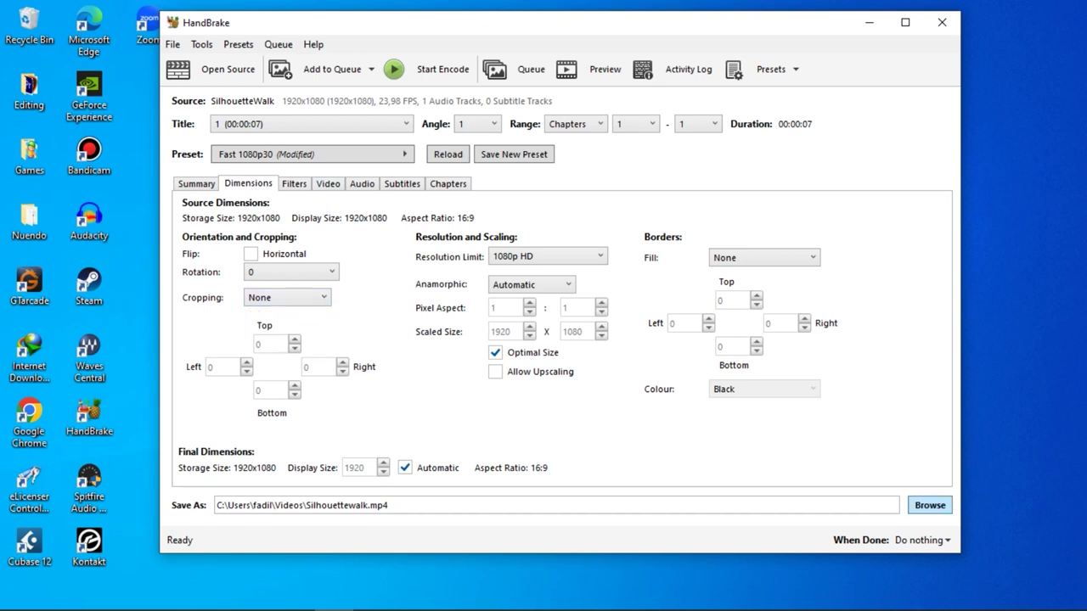
Choose the Handbrake folder inside Bandicam's Saat Kau Hadir Project folder as the output destination.
click(930, 505)
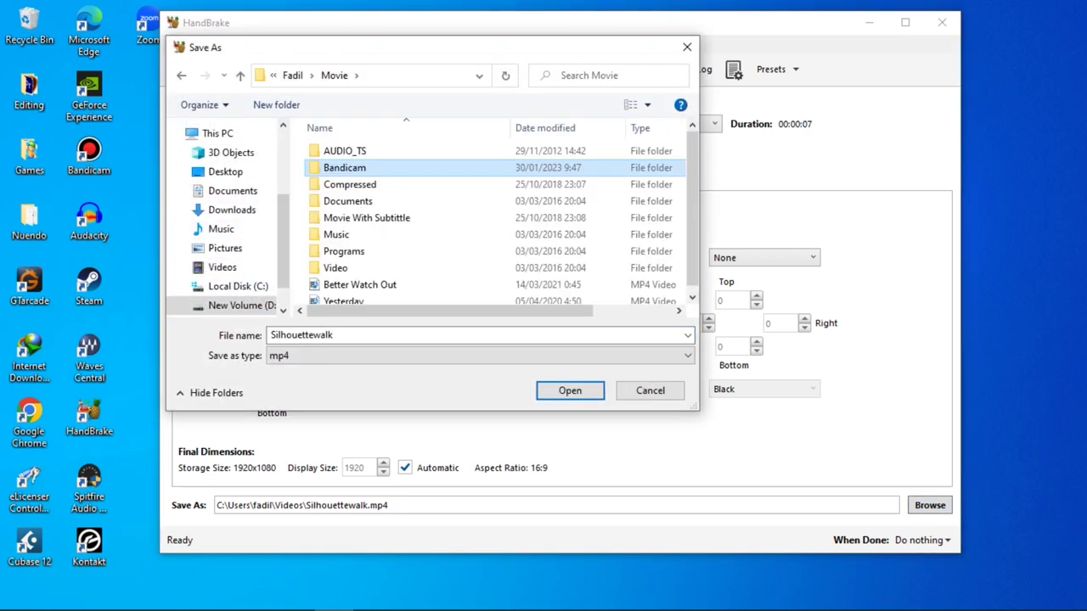
double_click(344, 167)
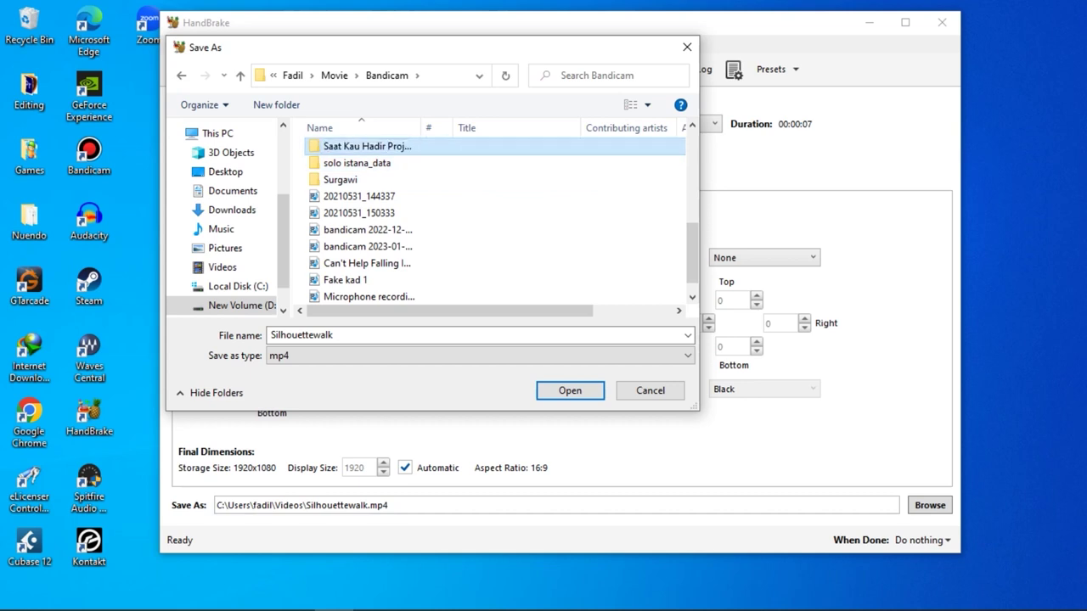
key(Return)
key(h)
key(Return)
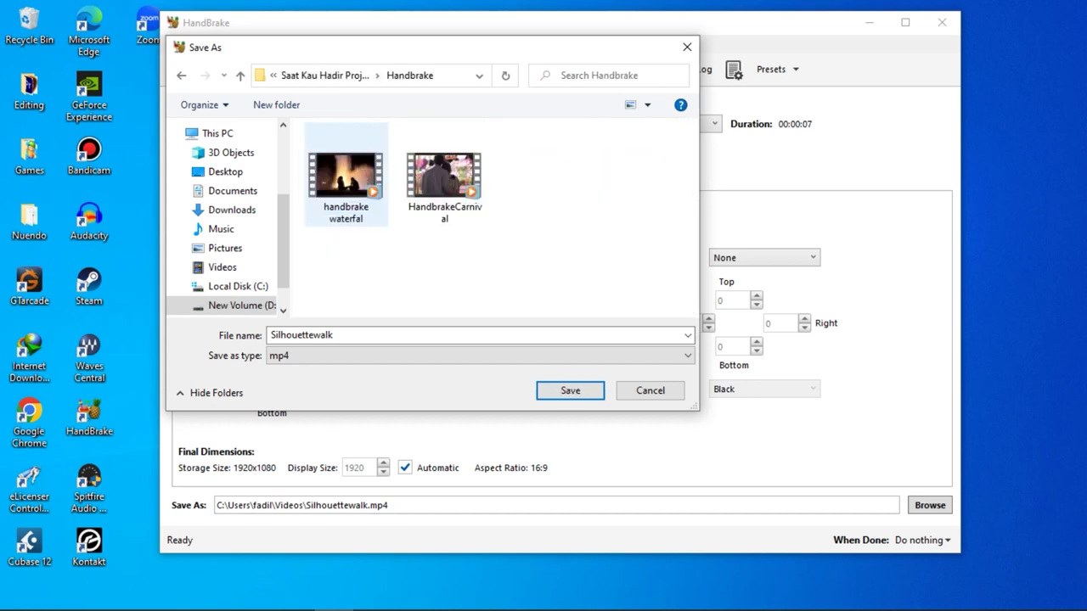
Name the output file handbrakeSilhouettewalk and save it as the encode target.
click(301, 335)
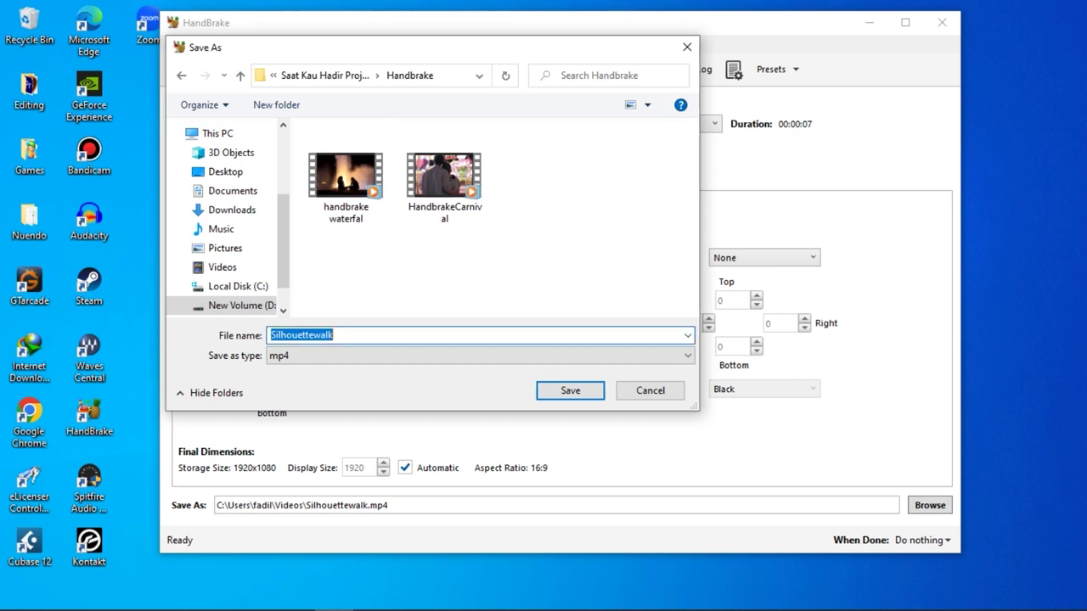
key(Home)
text(handbr)
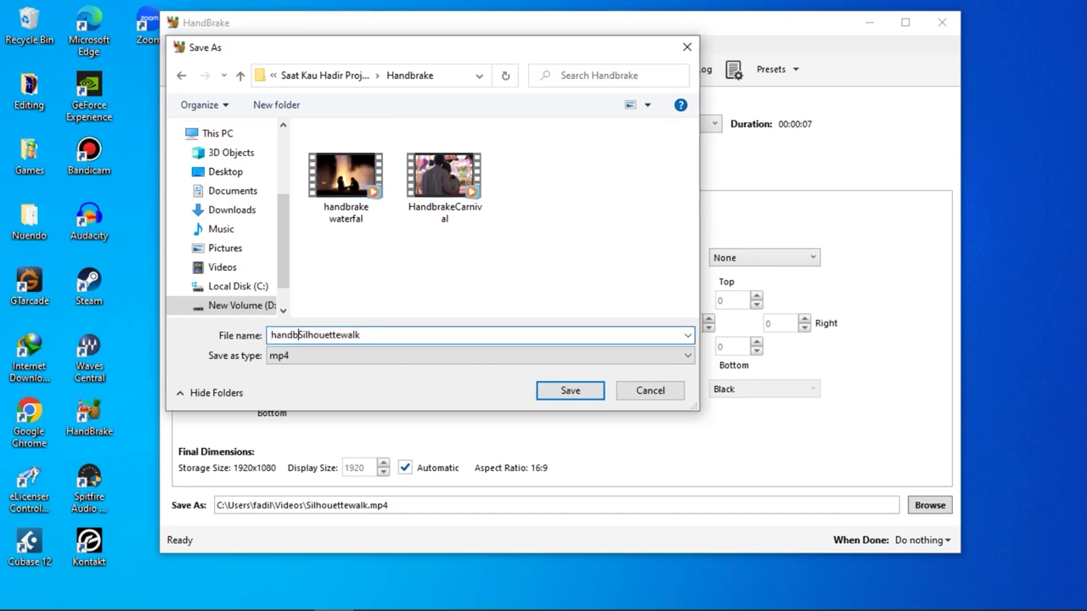
text(ake)
key(Return)
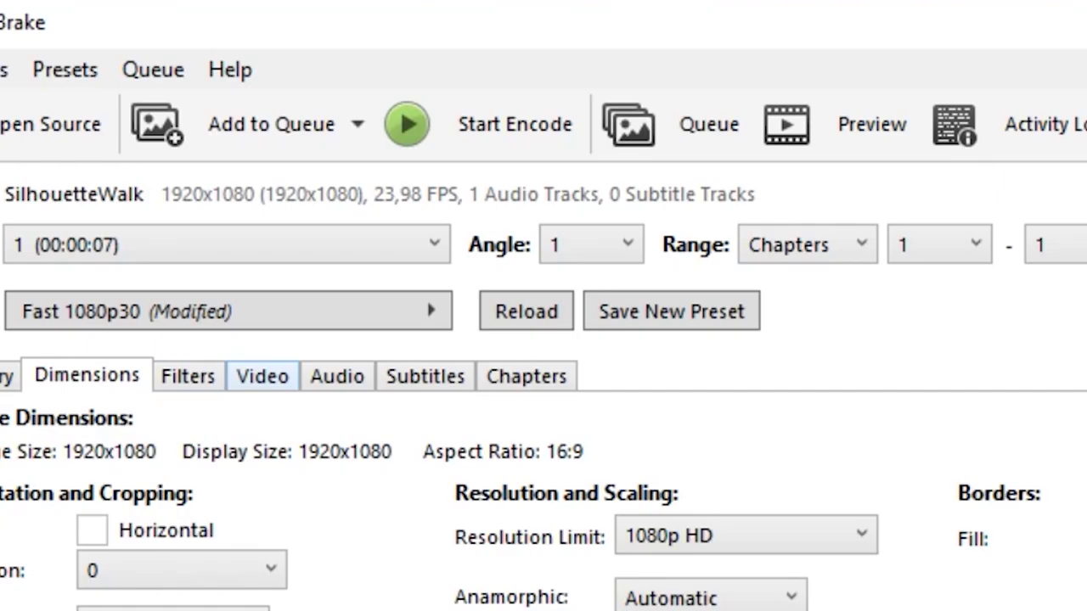
Check the video settings and start encoding the SilhouetteWalk video.
click(263, 376)
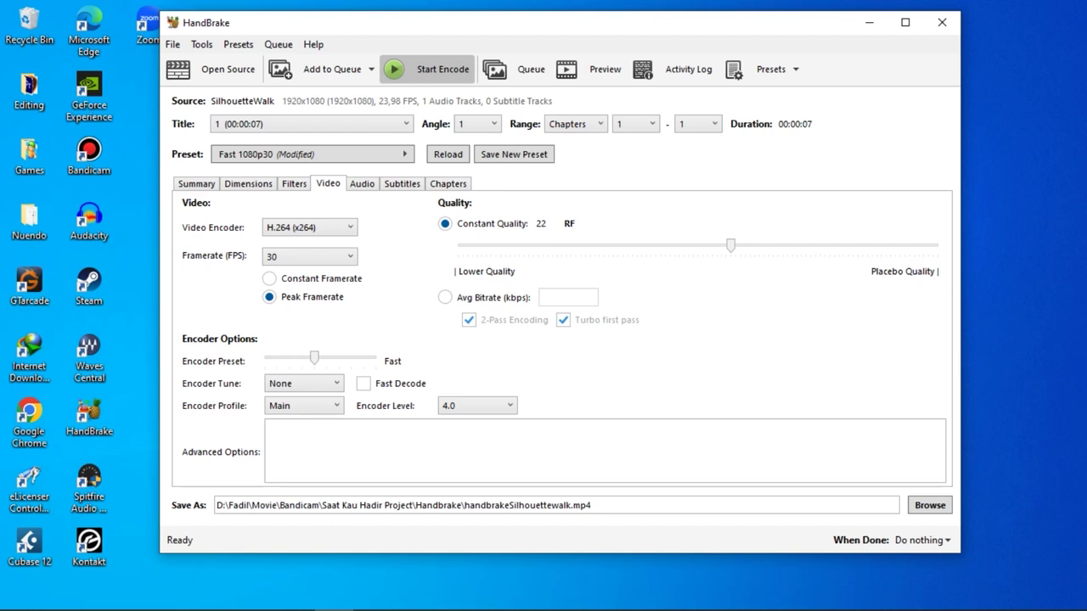
click(428, 69)
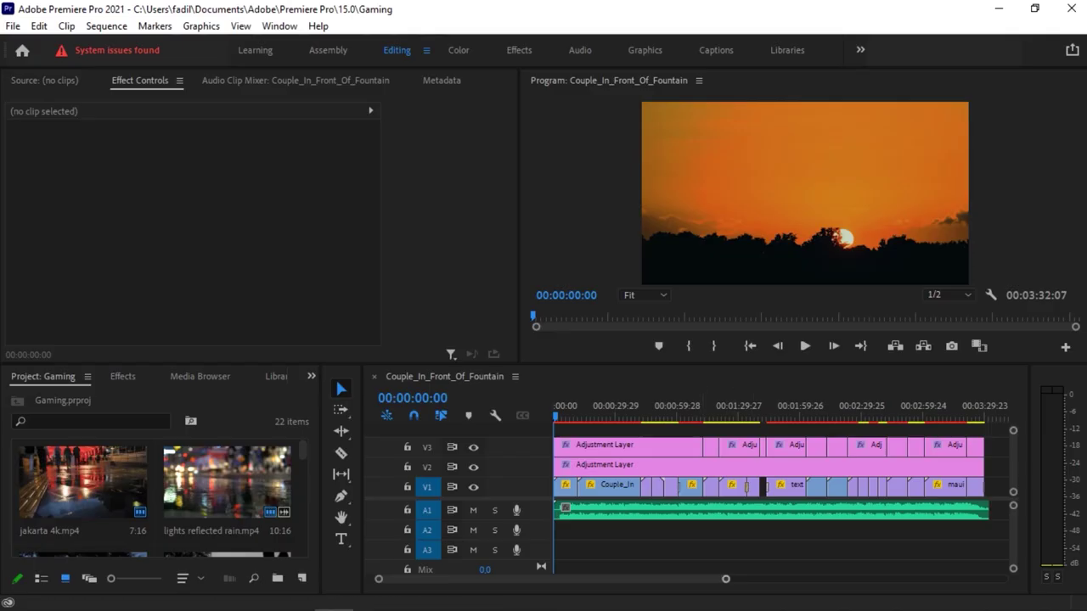
Open a new File Explorer window over Premiere Pro and go to the Handbrake folder in Bandicam's Saat Kau Hadir Project.
drag(726, 579, 772, 579)
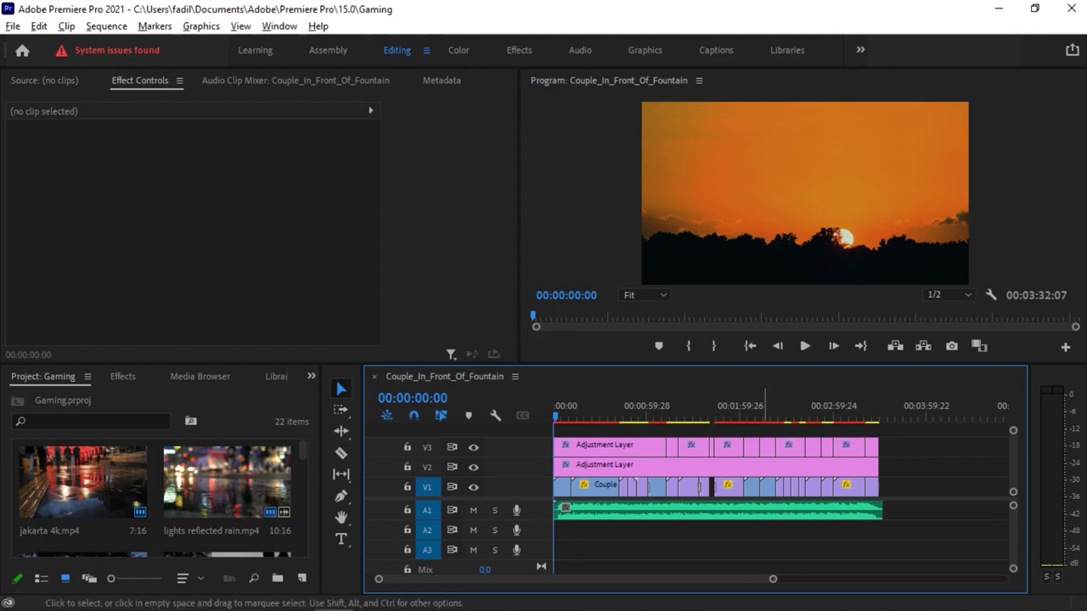
key(alt+Tab)
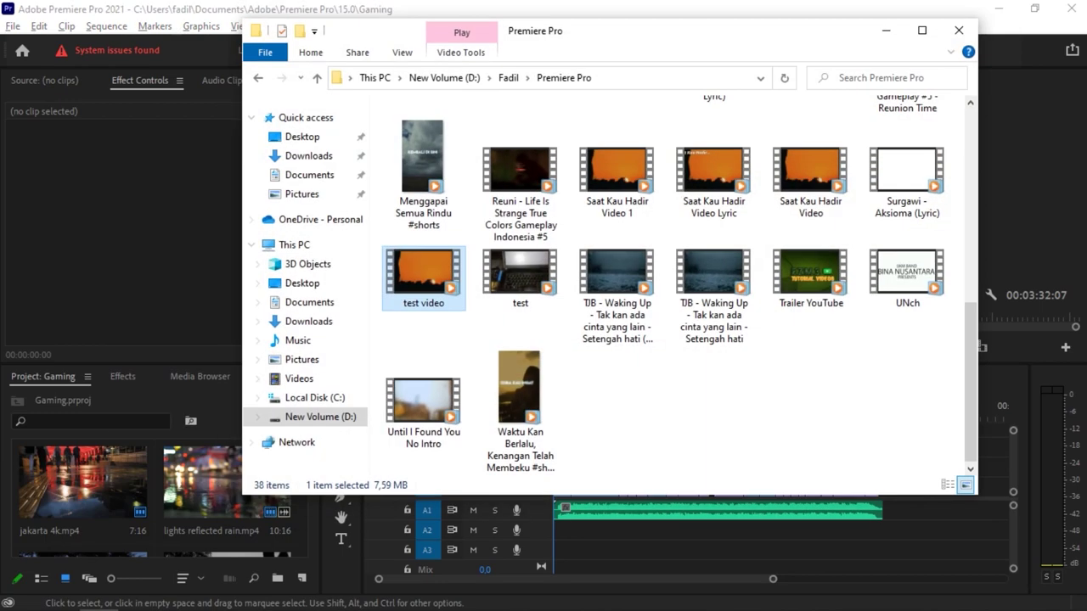
drag(299, 379, 102, 501)
right_click(99, 595)
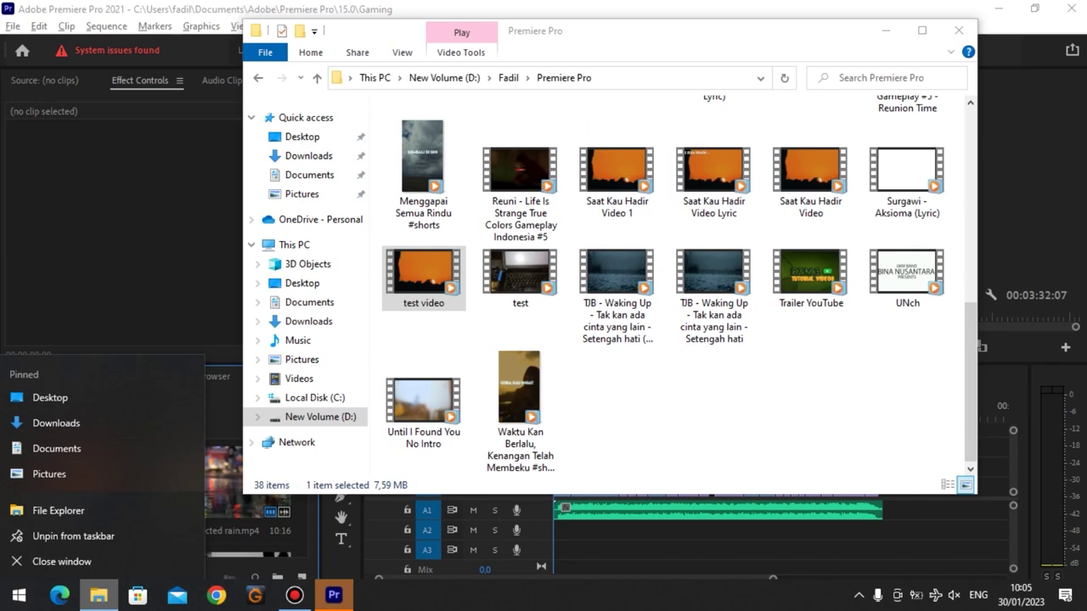
click(58, 510)
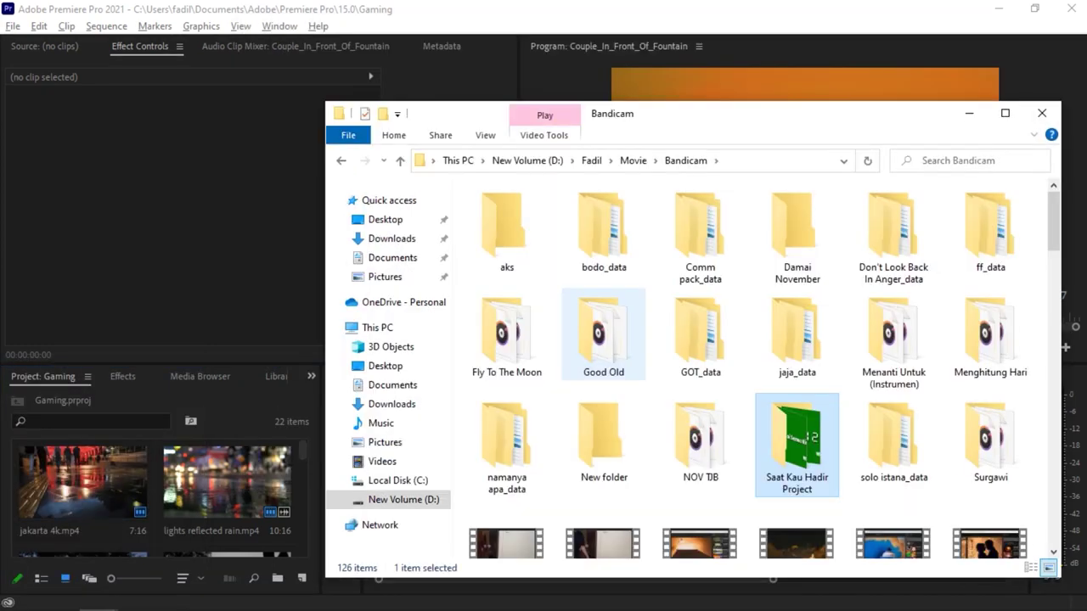
double_click(801, 431)
double_click(507, 231)
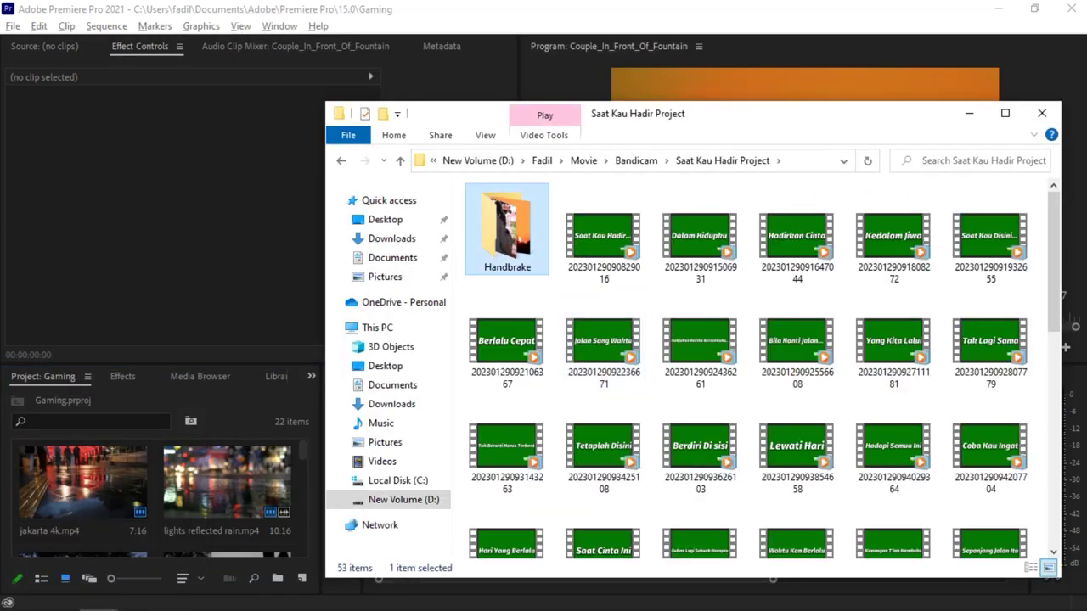
Import the "handbrake waterfal" and "handbrakeSilhouettewalk" videos into the Gaming project and return to Premiere Pro.
click(675, 238)
drag(545, 315, 549, 355)
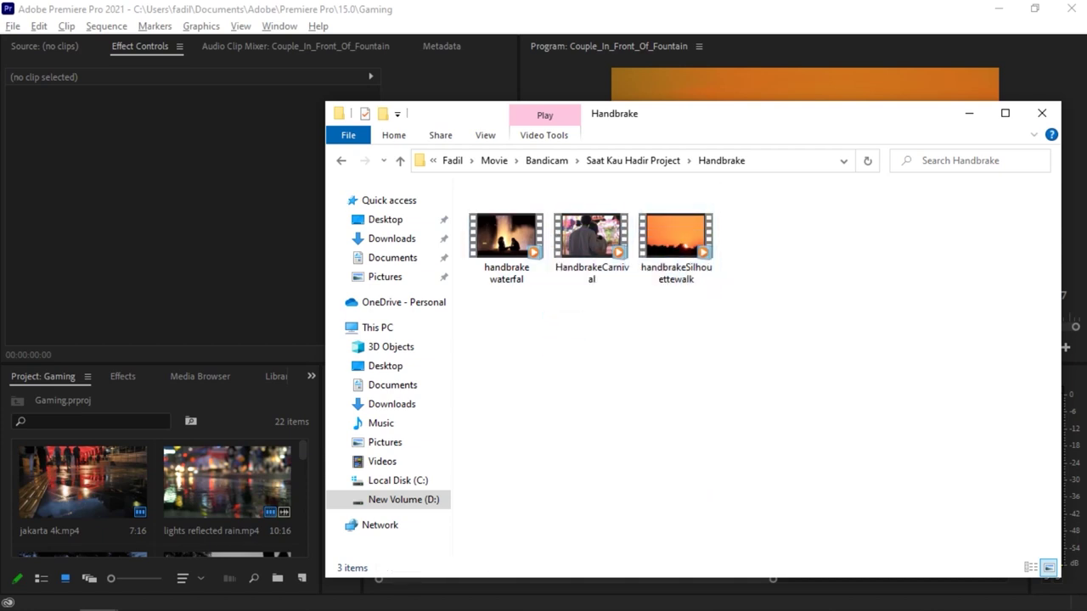
click(506, 235)
ctrl+click(675, 238)
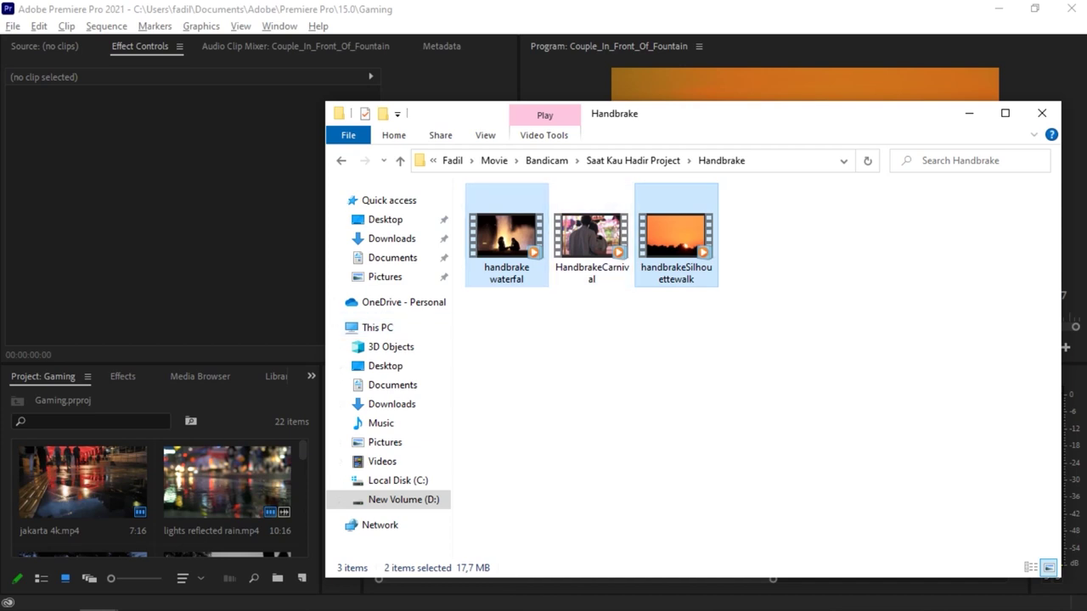
drag(501, 238, 167, 512)
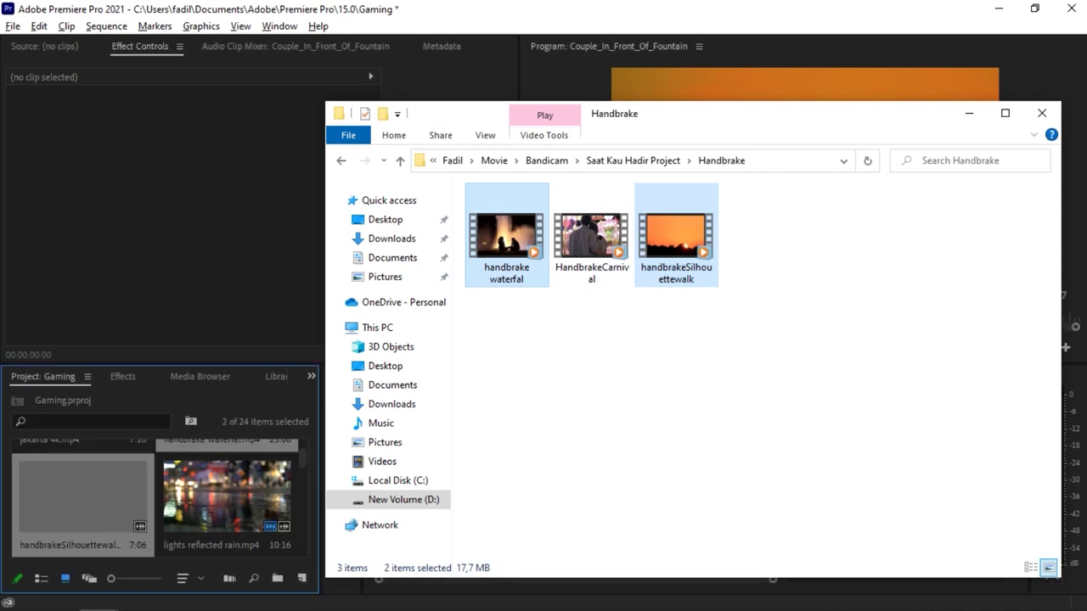
key(alt+Tab)
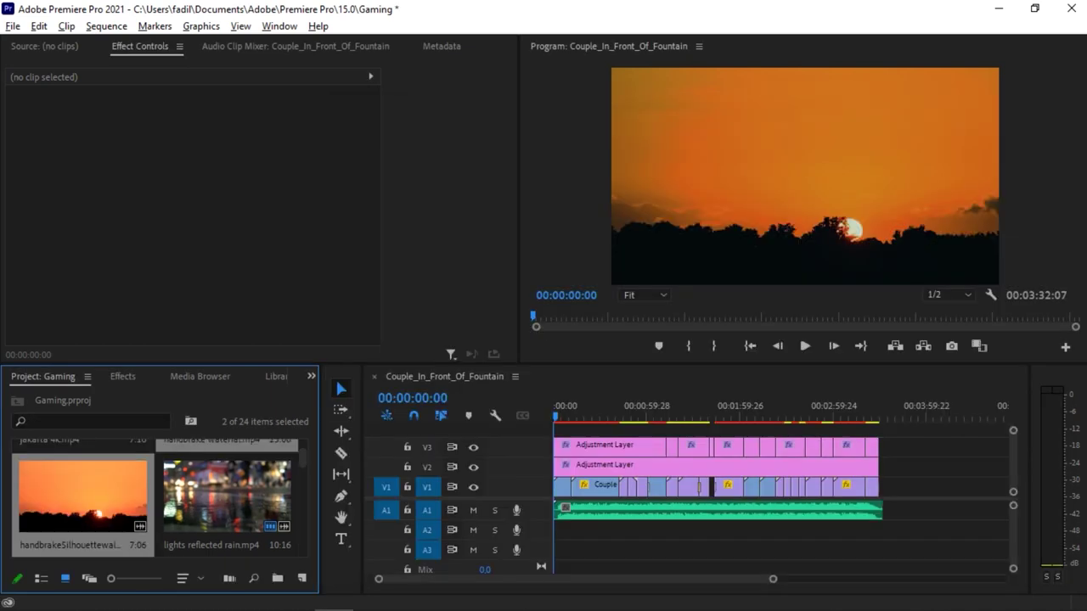
Replace the first two V1 clips of the sequence with handbrakeSilhouettewalk and "handbrake waterfal", the latter at 70% speed.
click(55, 497)
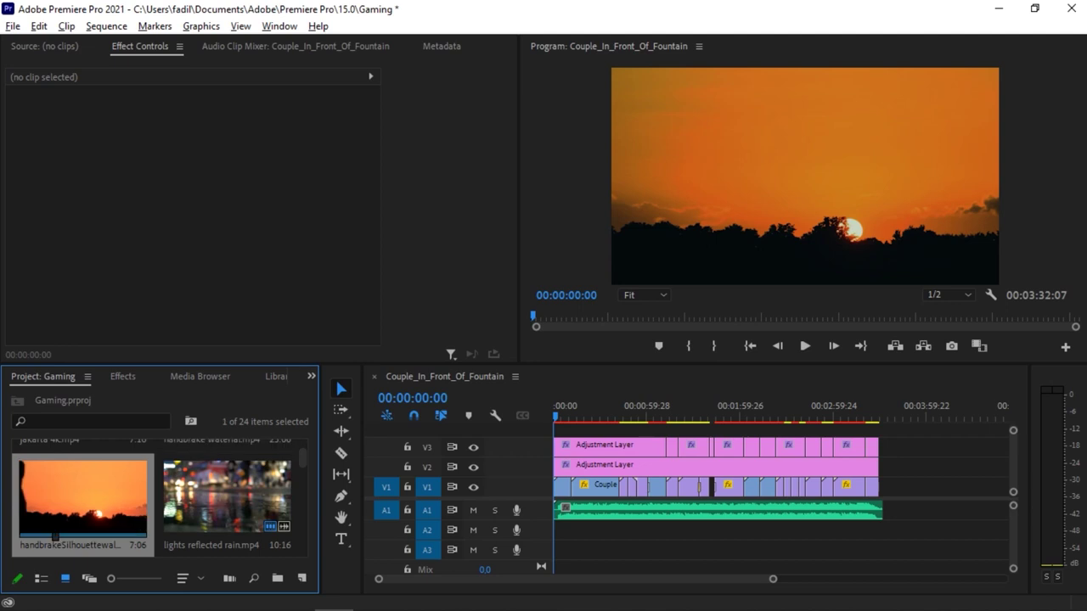
scroll(160, 497, up, 1)
scroll(159, 497, down, 1)
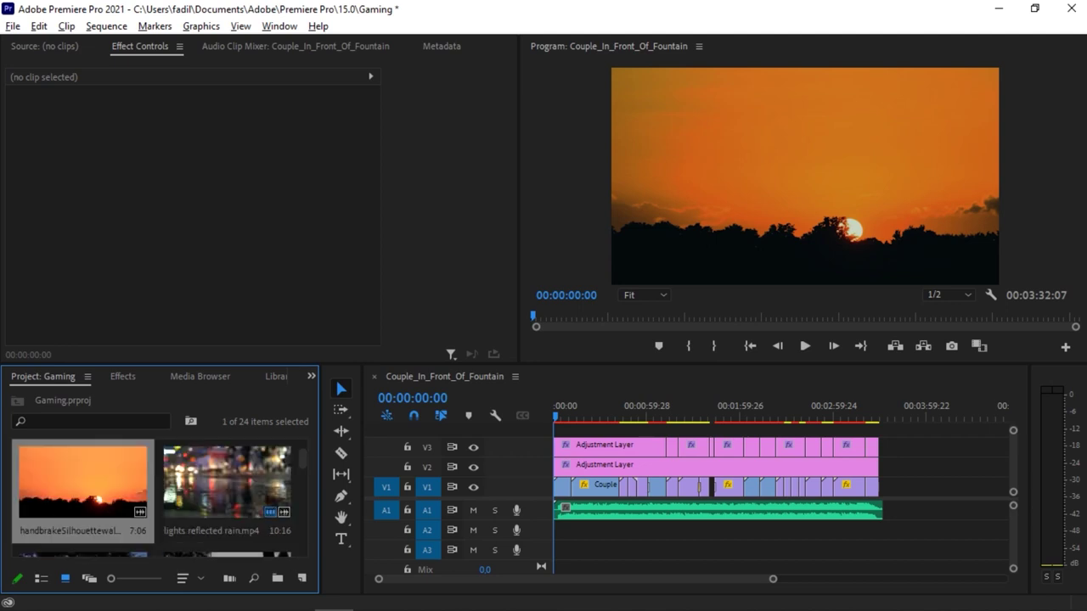
drag(82, 480, 927, 501)
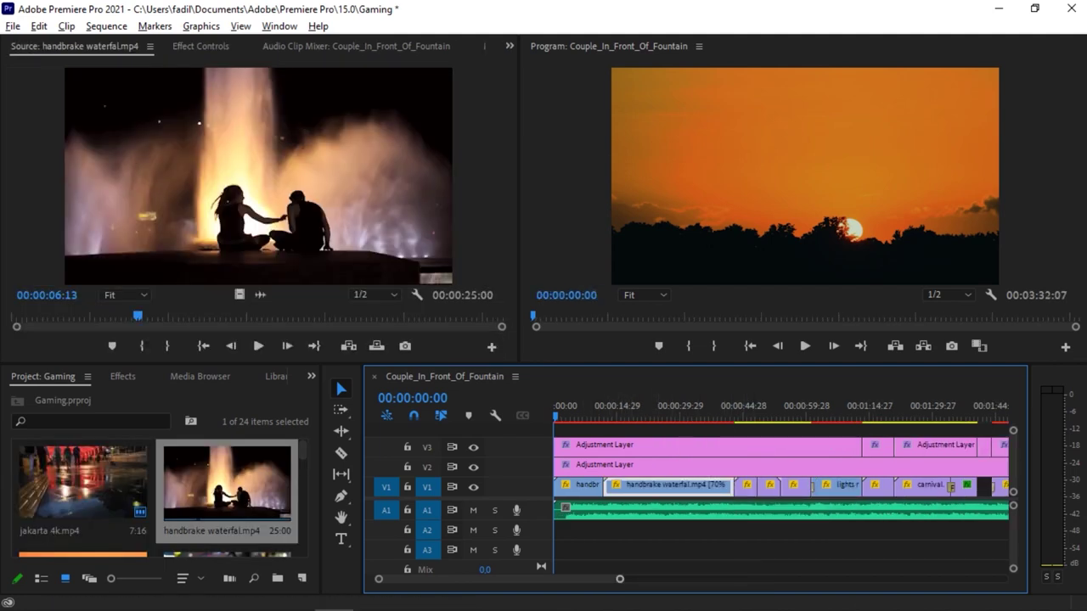
Mark the sequence's out point at 00:00:43:02, the end of the "handbrake waterfal" clip.
key(=)
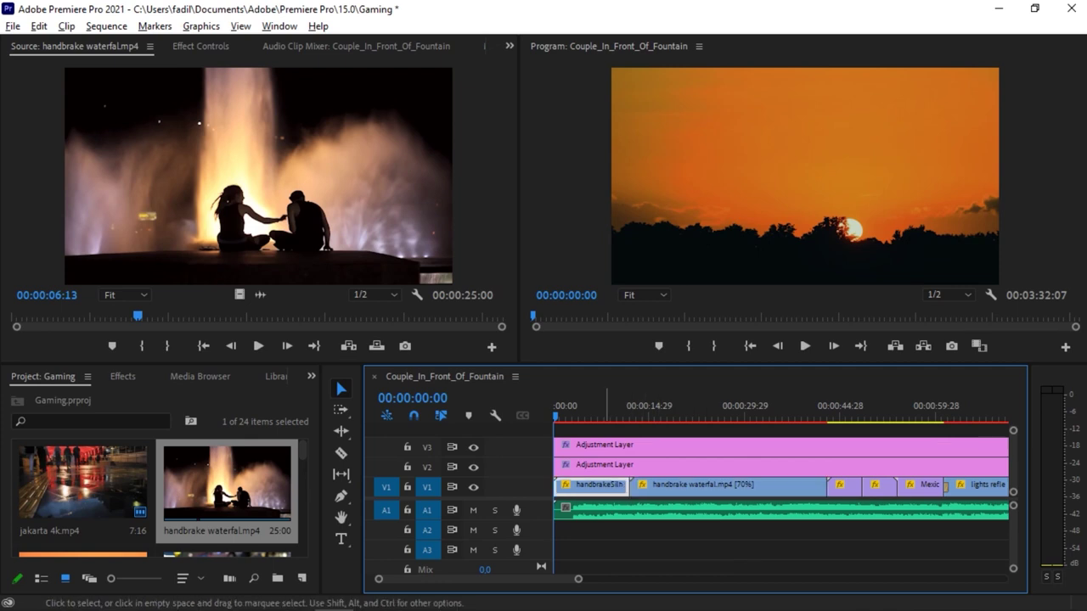
click(590, 486)
click(712, 411)
click(594, 415)
click(735, 414)
click(738, 416)
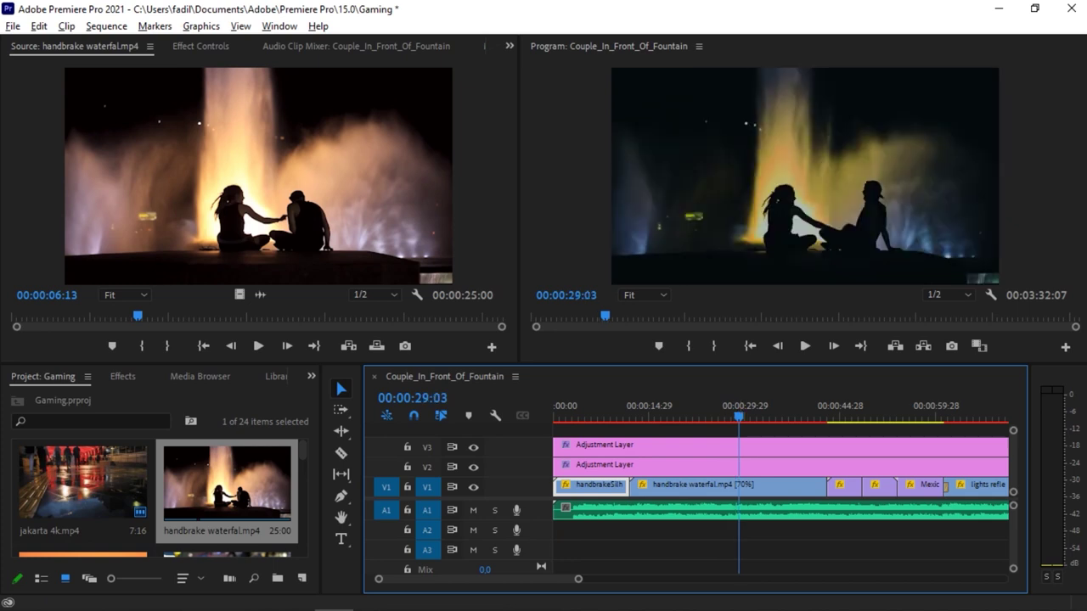
key(Down)
click(714, 346)
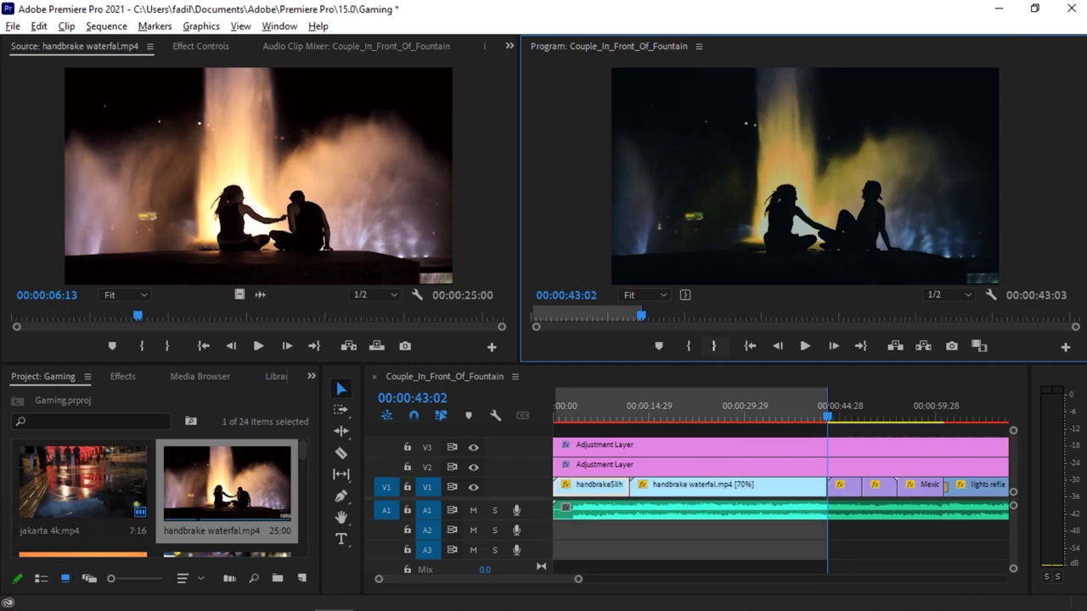
Return the playhead to the sequence start and open its media export settings with the 1080p 30fps preset.
click(750, 346)
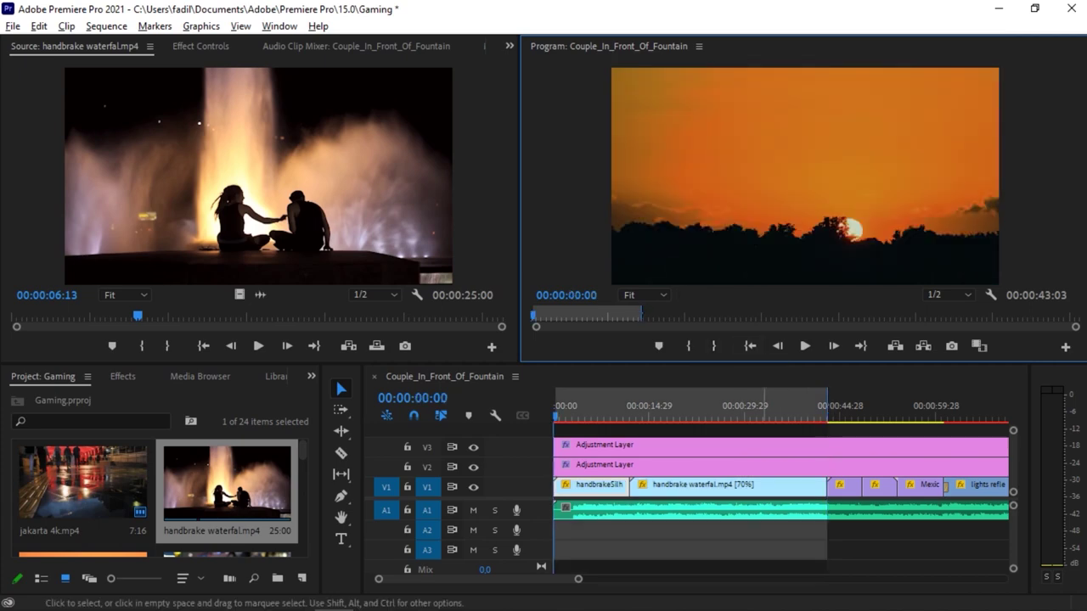
click(38, 25)
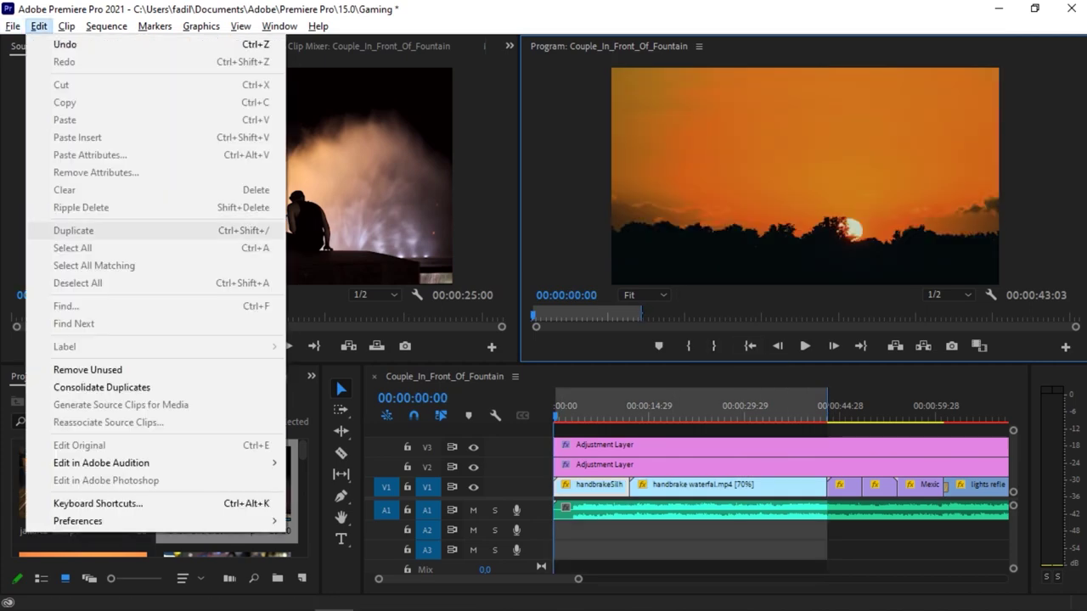
mouse_move(12, 25)
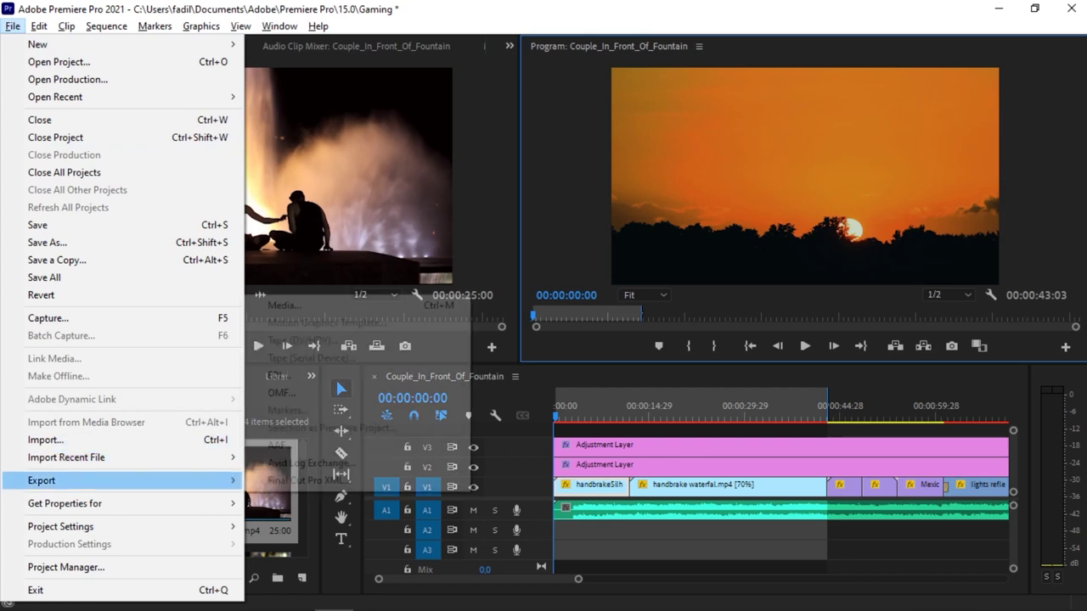
click(336, 377)
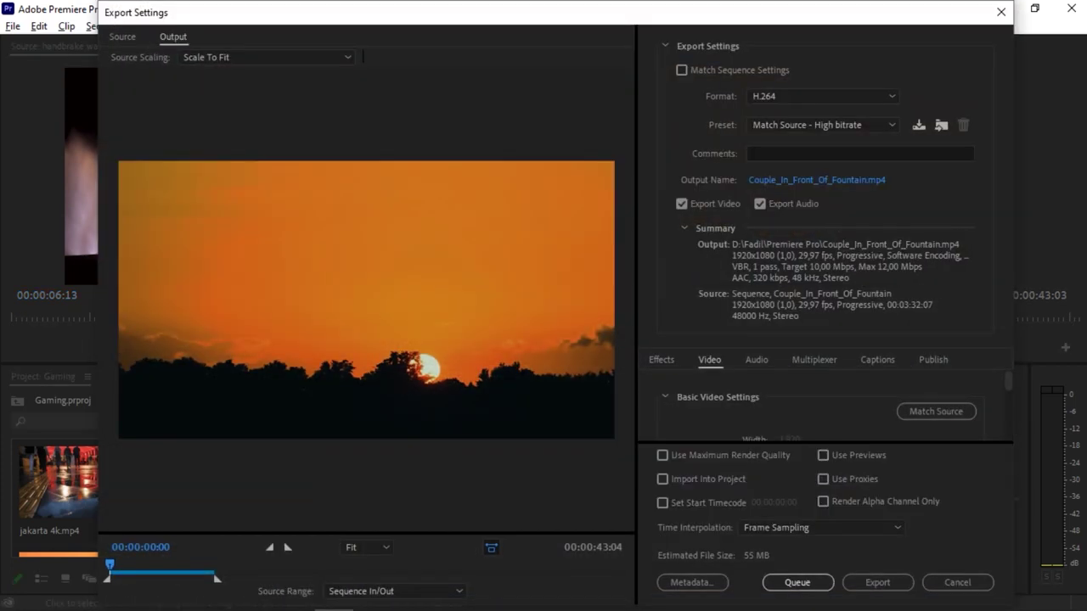
click(820, 125)
click(788, 163)
scroll(819, 125, down, 2)
Name the output file "test video.mp4" in the Premiere Pro folder and allow it to replace the existing file.
click(816, 180)
text(test)
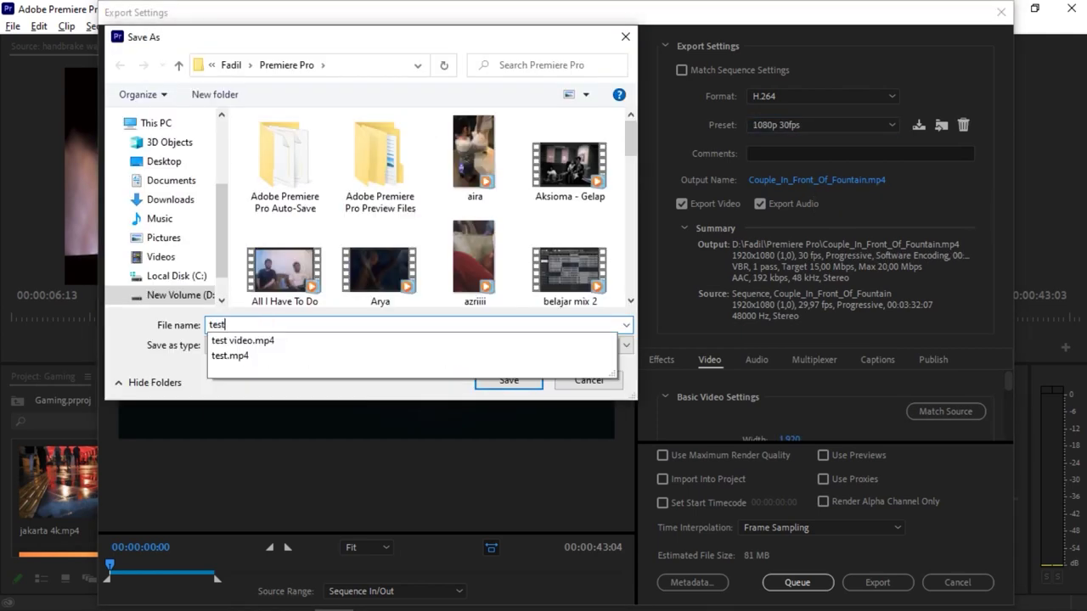
key(Down)
key(Return)
key(Return)
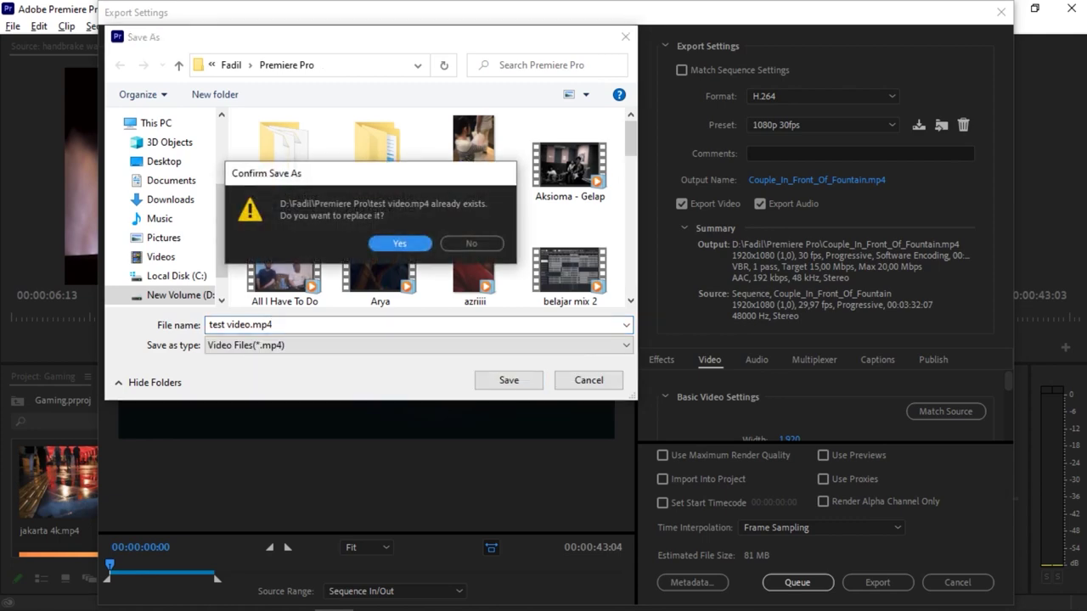
key(Return)
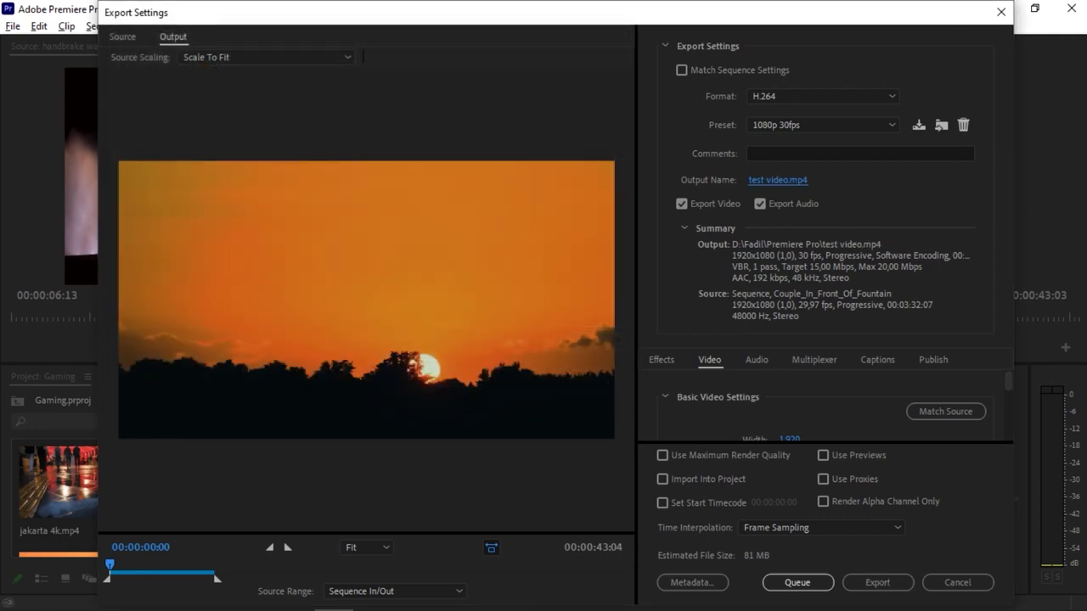
Change the output file name to "test video 1" and export the marked range immediately.
click(776, 180)
click(251, 324)
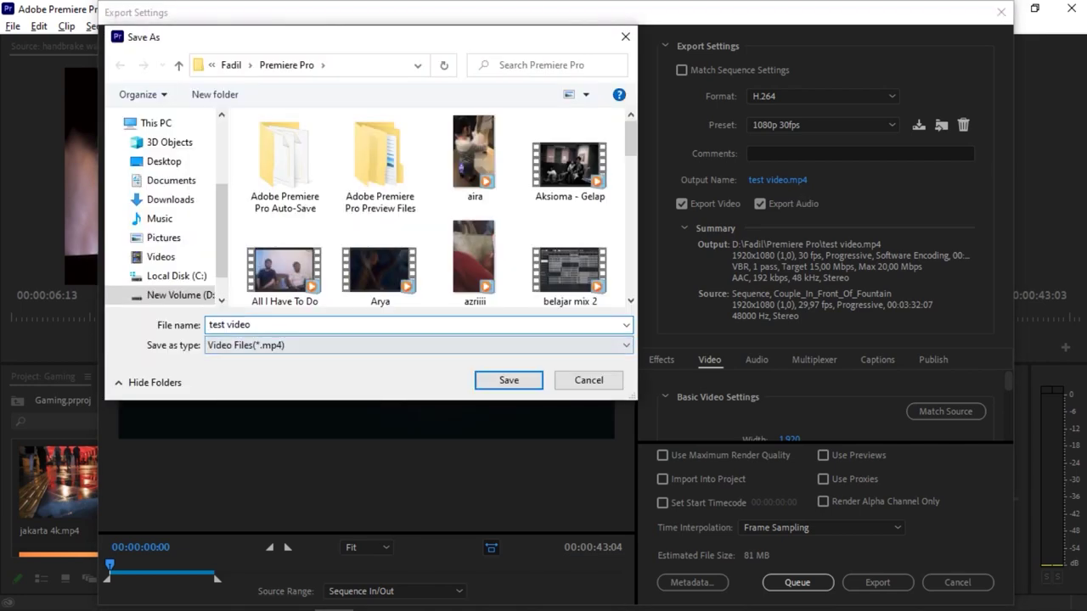
text(1)
click(509, 380)
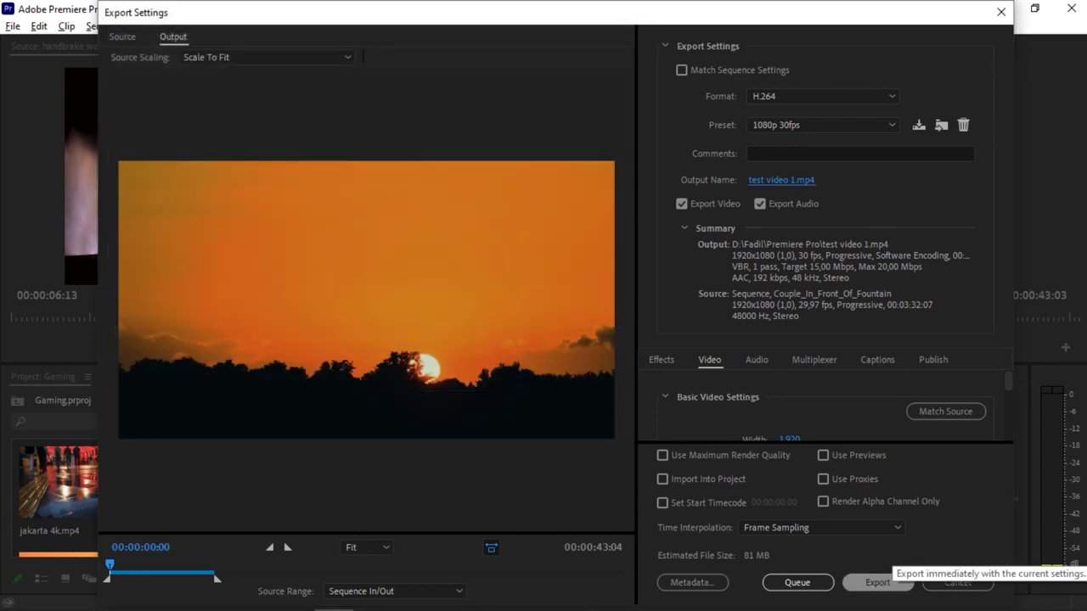
click(877, 583)
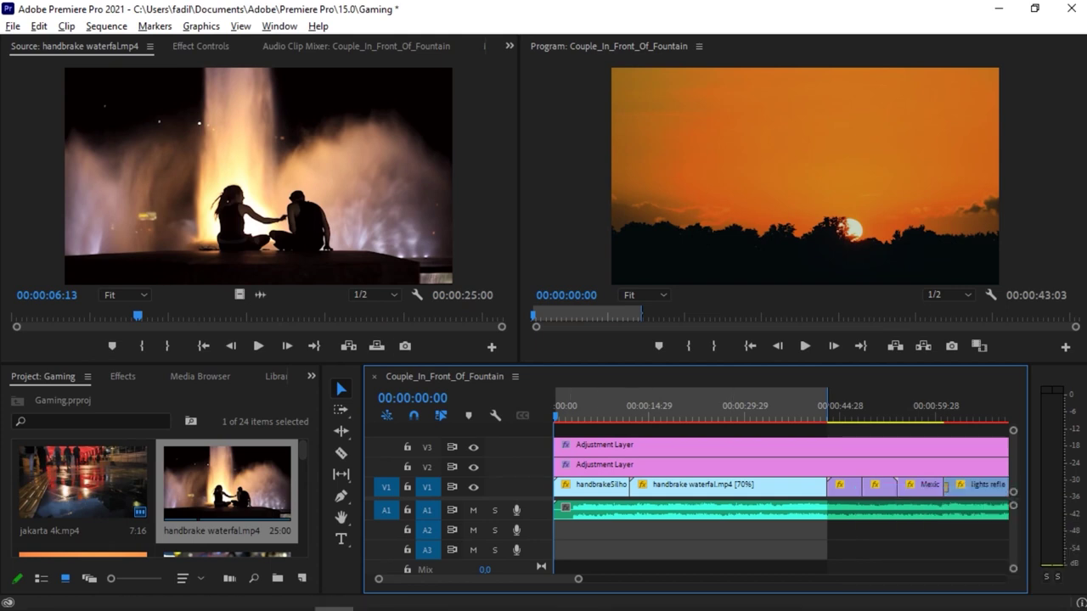
Switch to File Explorer's Premiere Pro folder on drive D and locate the "test video 1" and "test video" exports for comparison.
mouse_move(137, 601)
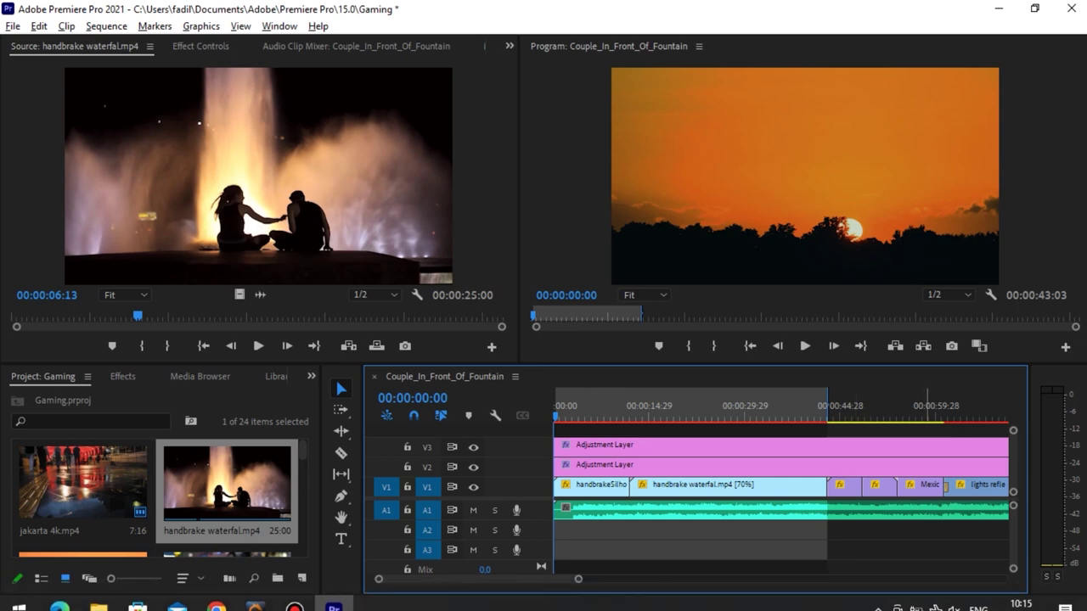
mouse_move(99, 596)
click(75, 522)
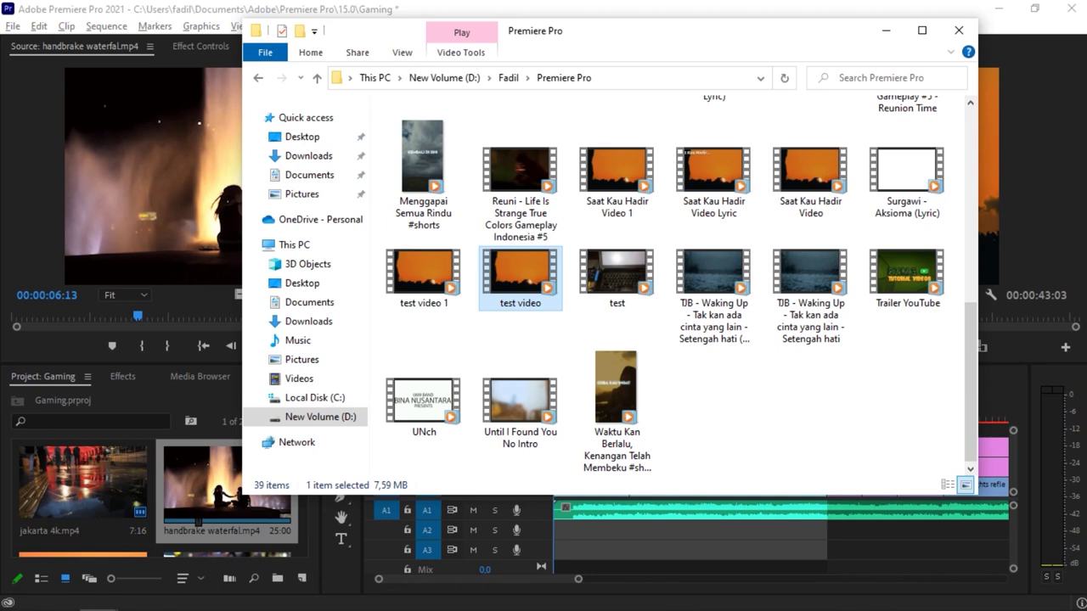
right_click(761, 383)
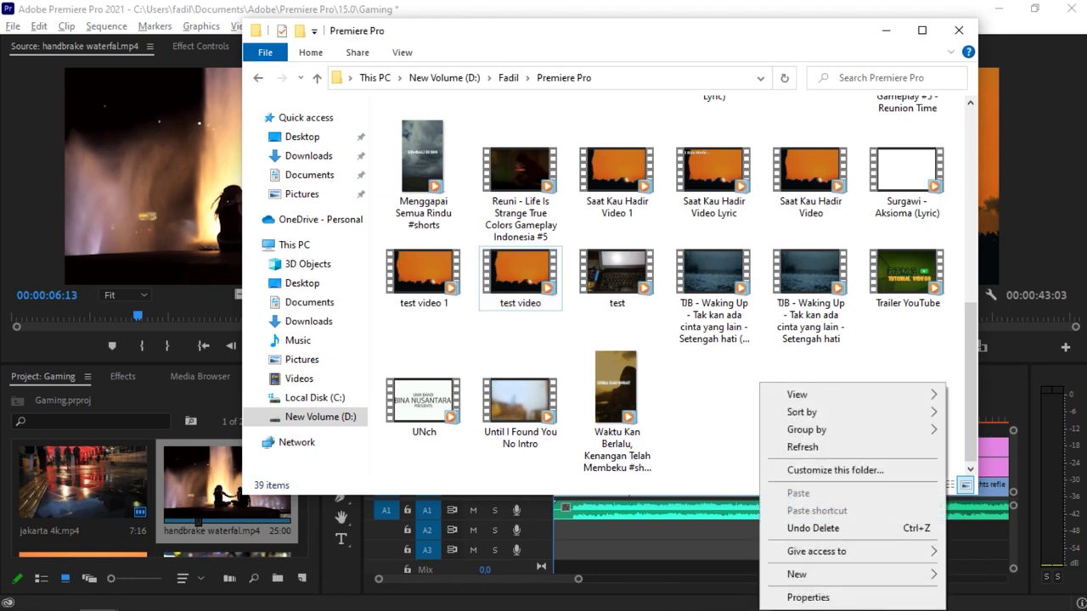
click(423, 278)
click(520, 278)
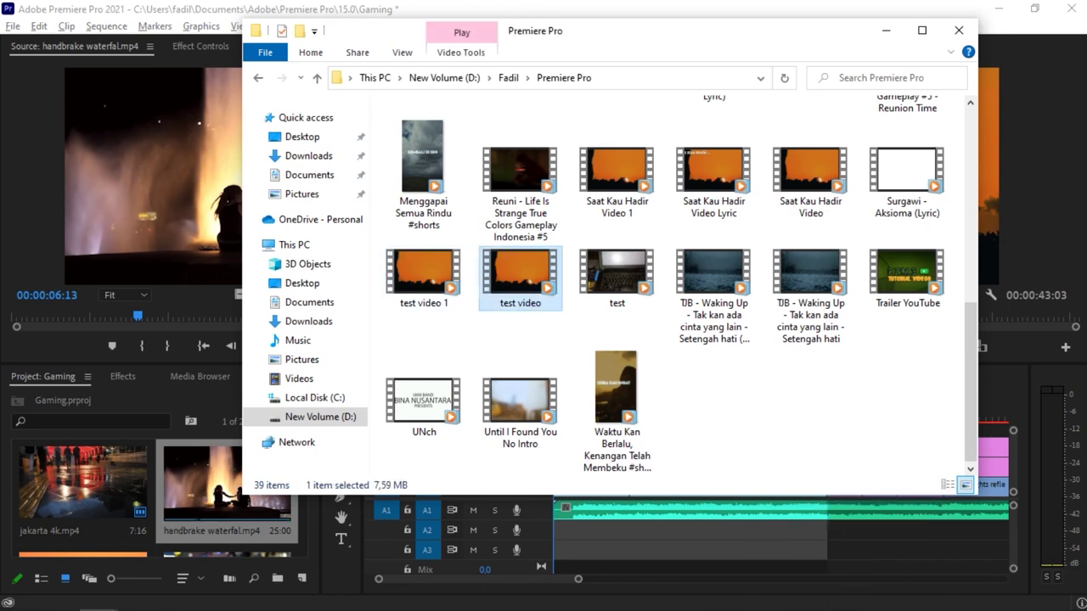
Play the exported "test video 1" in the media player and adjust the system volume to 10 while watching.
click(423, 278)
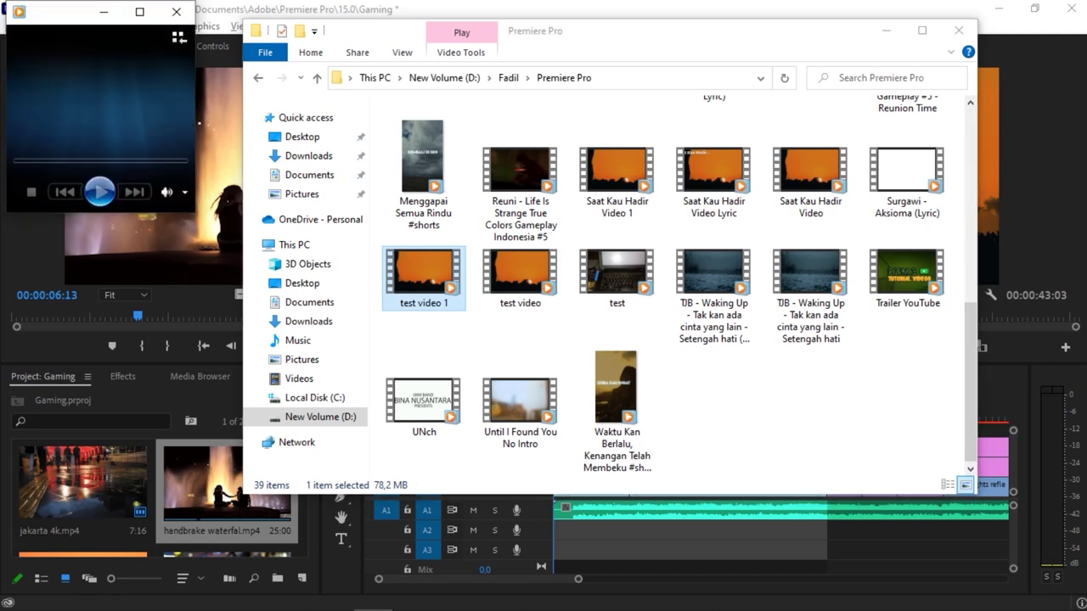
key(XF86AudioRaiseVolume)
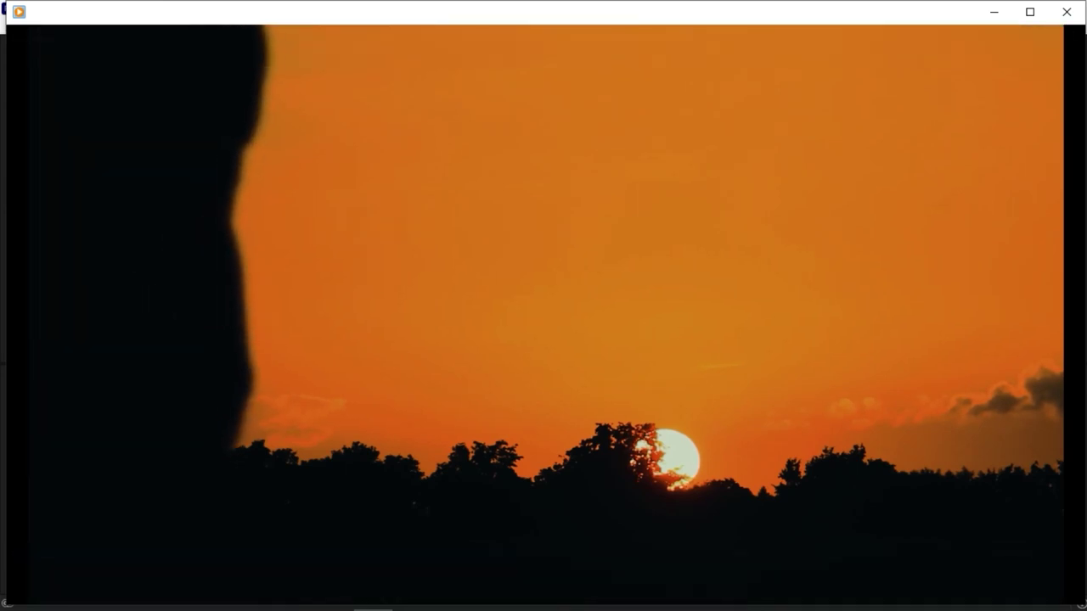
key(XF86AudioRaiseVolume)
key(XF86AudioRaiseVolume)
key(XF86AudioRaiseVolume)
key(XF86AudioRaiseVolume)
key(XF86AudioRaiseVolume)
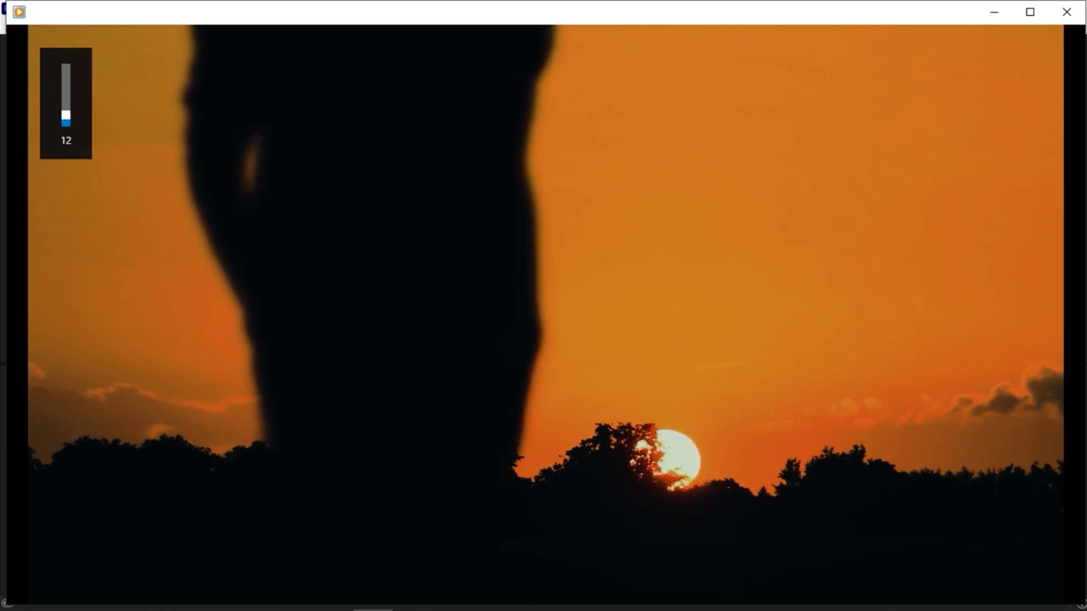
key(XF86AudioRaiseVolume)
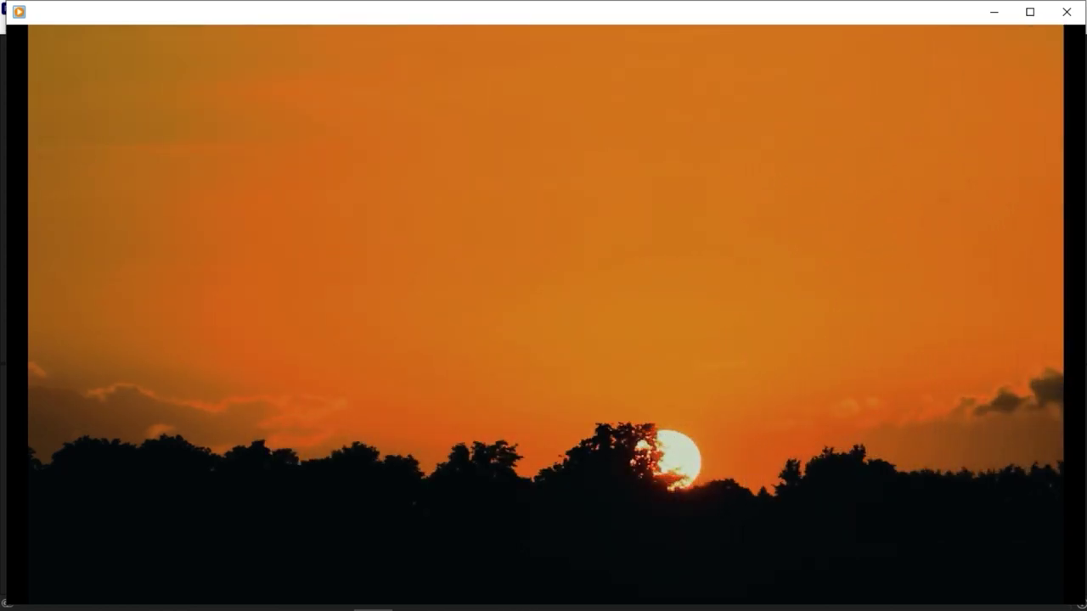
key(XF86AudioRaiseVolume)
key(XF86AudioLowerVolume)
key(XF86AudioLowerVolume)
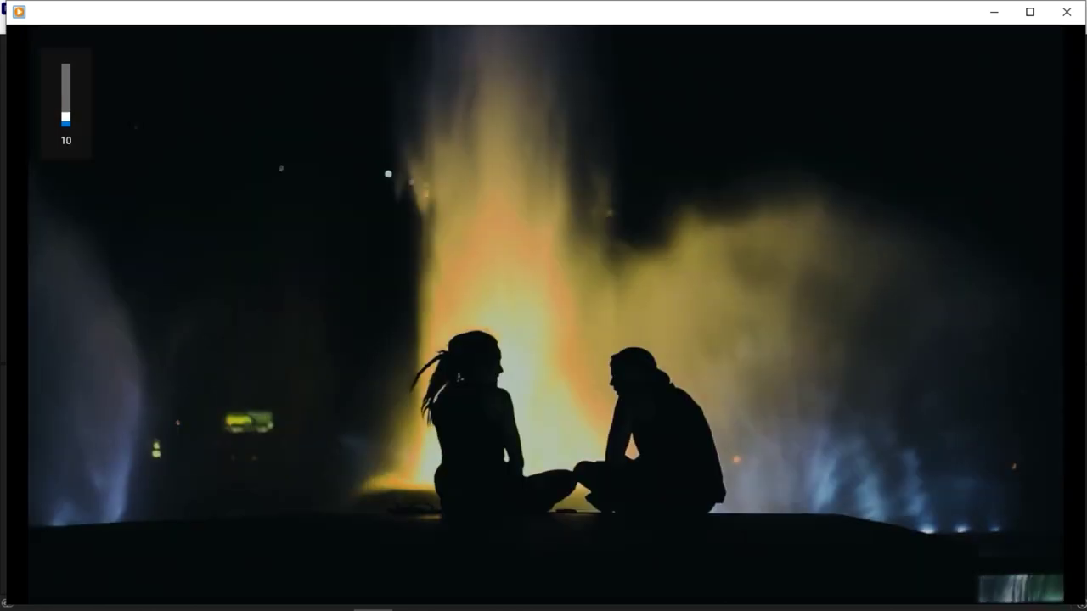